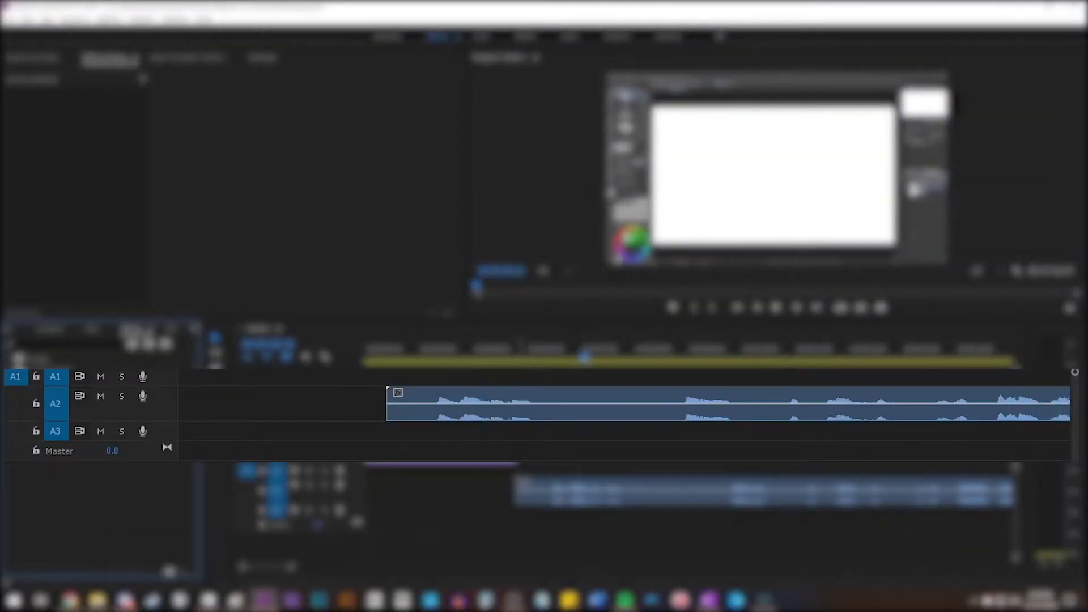
Move the Twitch-1.m4v clip up from V1 to V3 and play back the sequence
drag(25, 358, 211, 372)
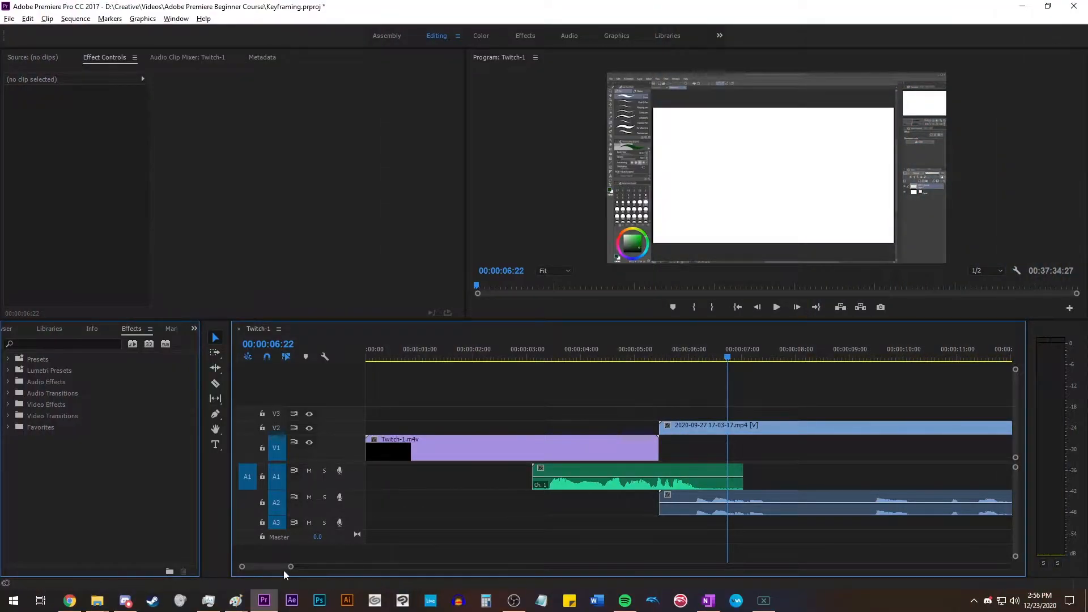
scroll(483, 524, down, 8)
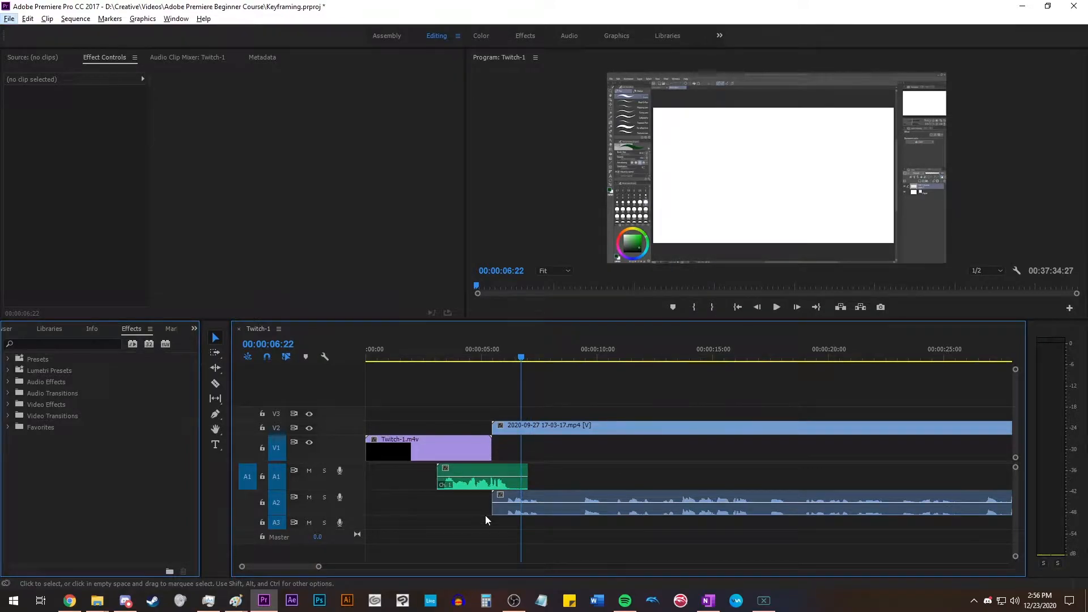
click(419, 351)
drag(452, 448, 582, 415)
click(495, 349)
key(space)
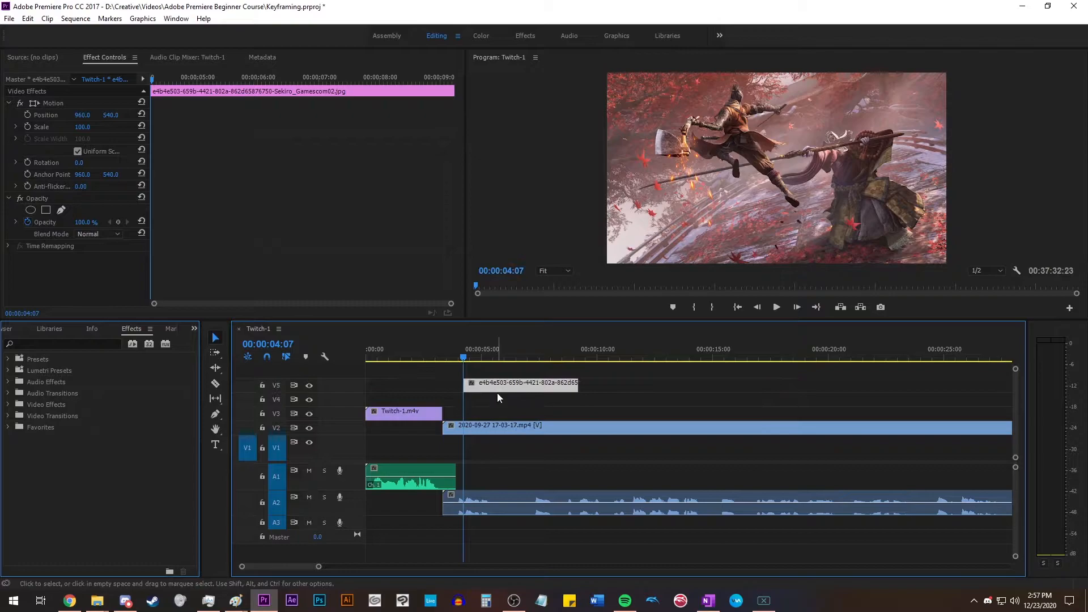
Move the Sekiro image clip up to V6, and add one video track after Video 6 and one audio track after Audio 3
drag(498, 397, 498, 370)
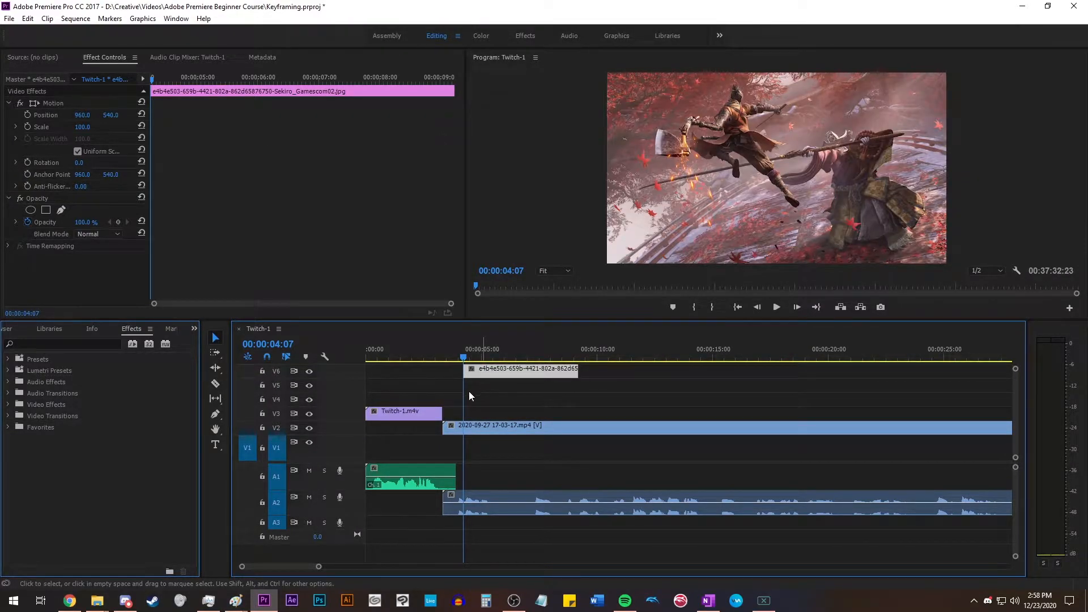
right_click(339, 386)
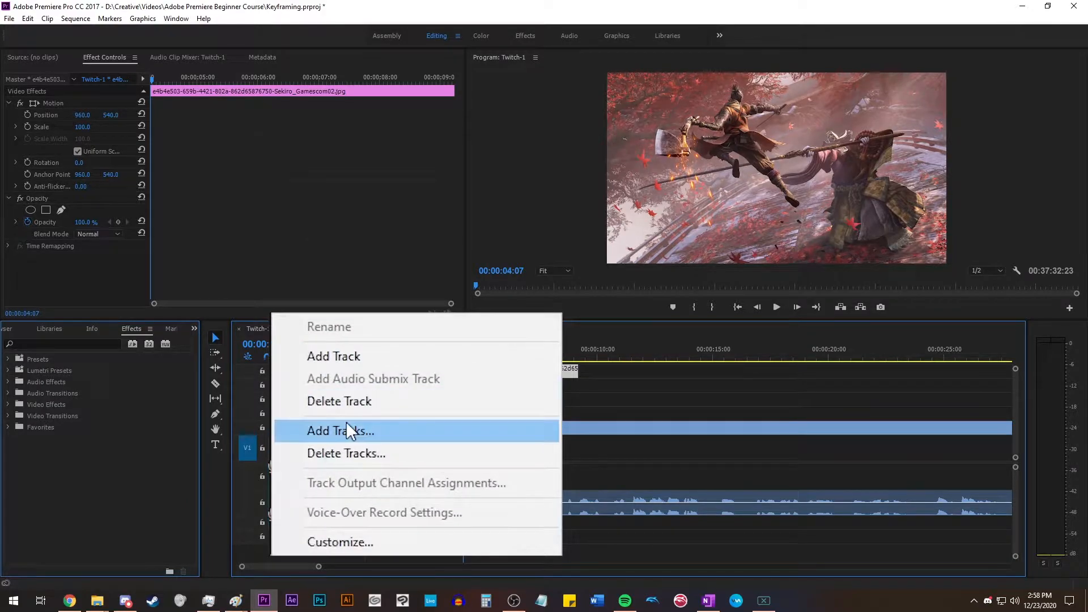
click(346, 431)
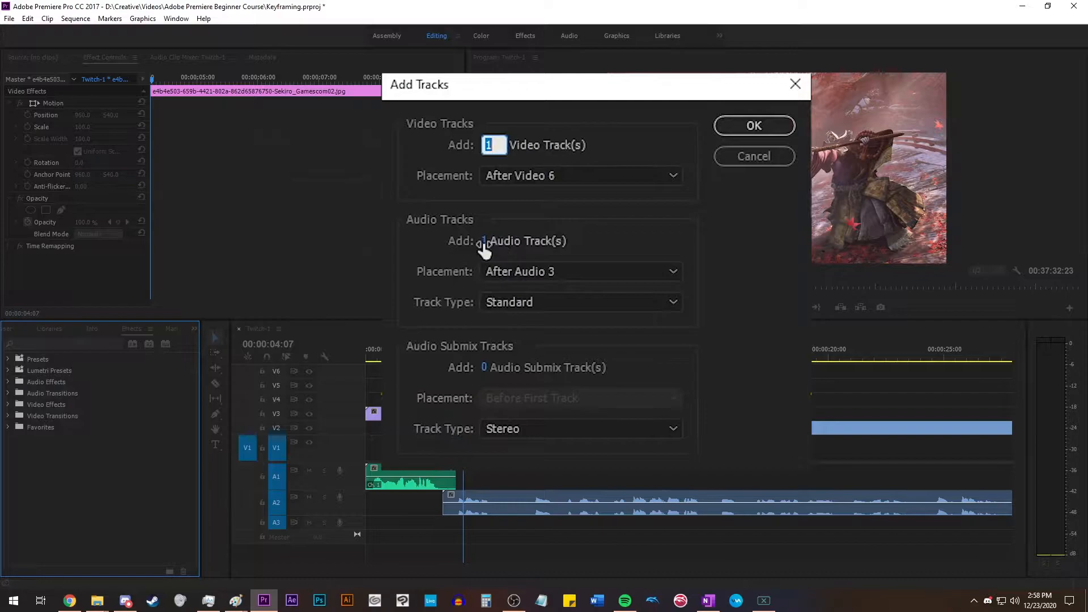
click(738, 135)
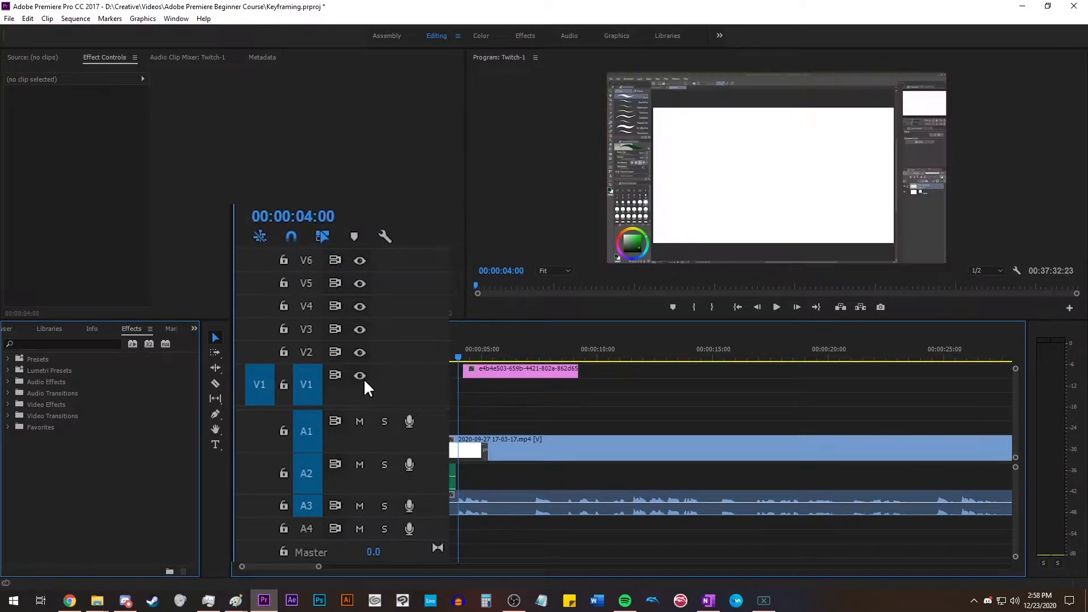
Toggle the V1 track's output off and on several times, leaving it hidden
click(360, 376)
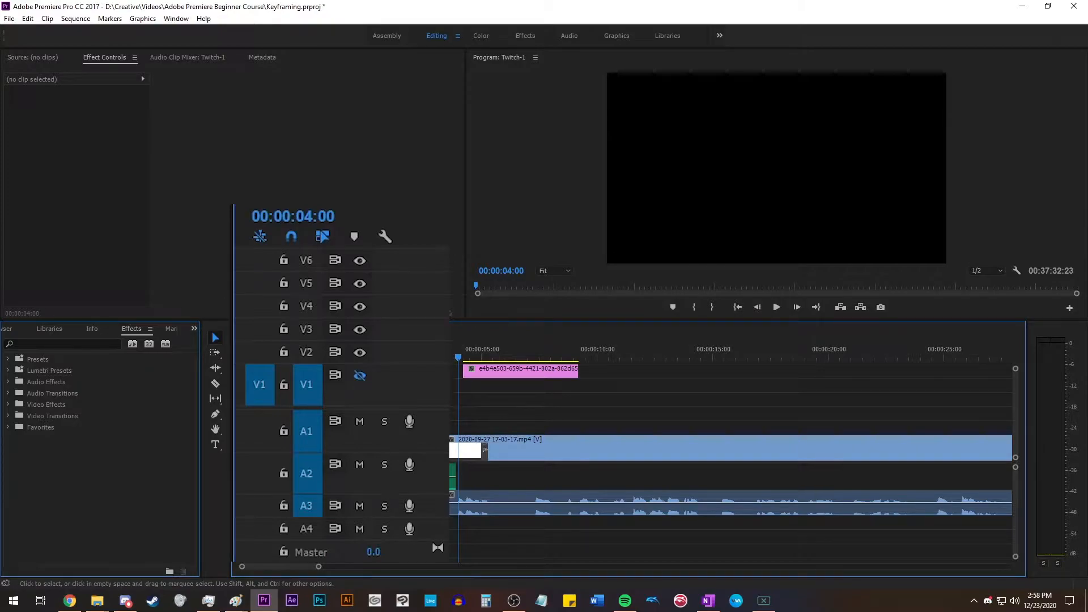
click(363, 376)
click(363, 375)
click(362, 375)
click(363, 375)
click(362, 375)
click(357, 375)
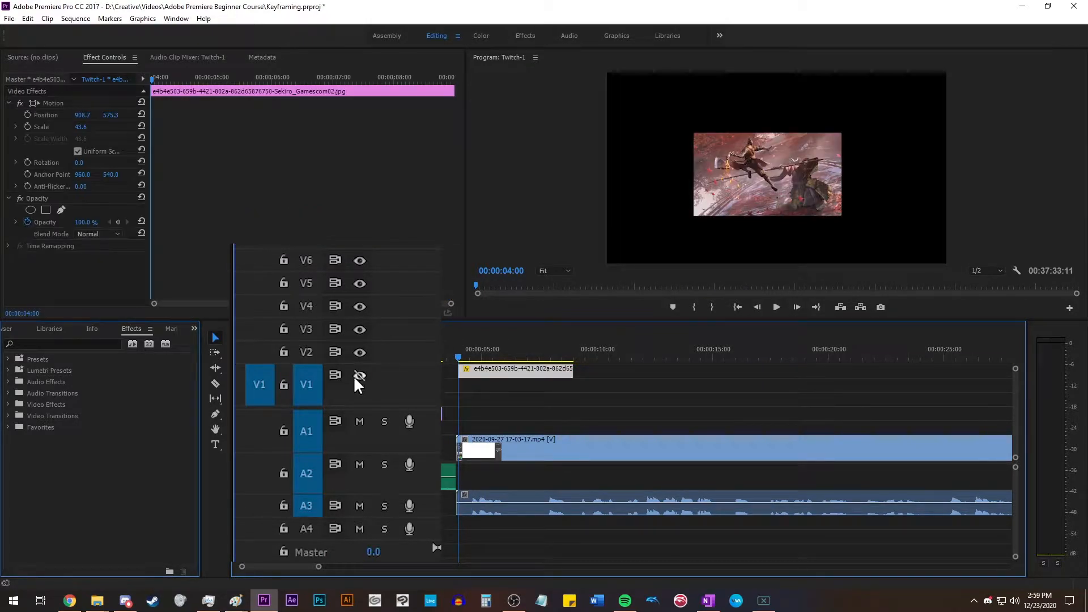
Lock track V1 and reposition the Sekiro image slightly within the program preview
click(283, 385)
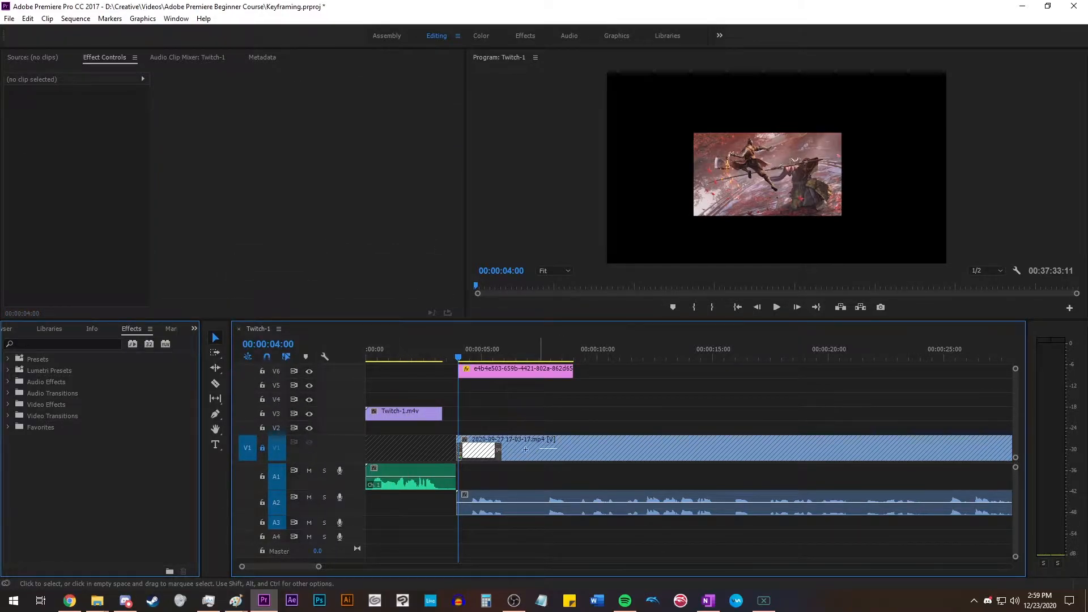
click(763, 168)
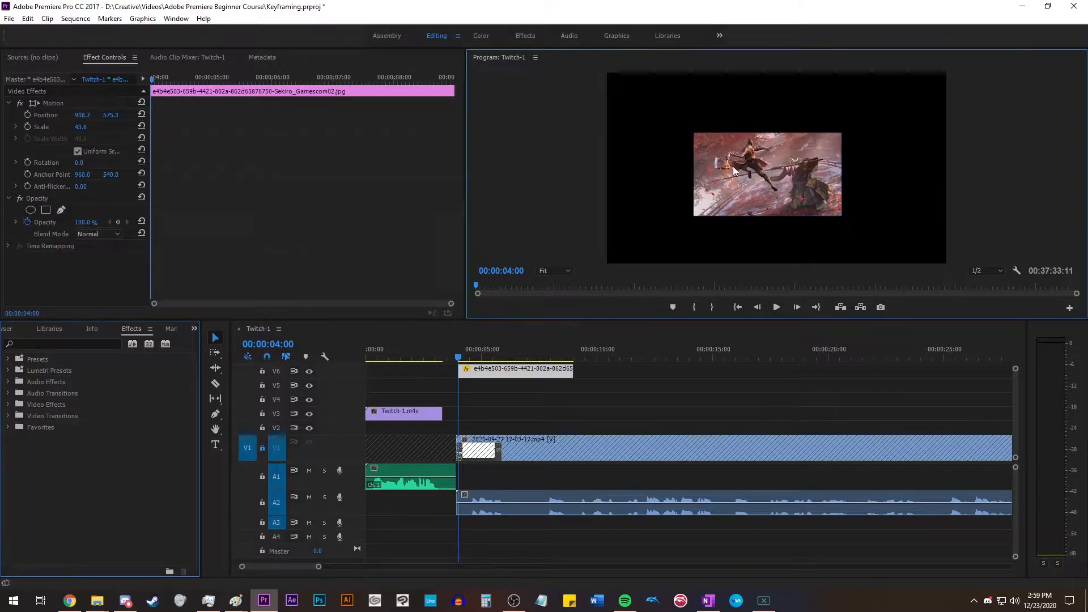
click(823, 154)
click(823, 154)
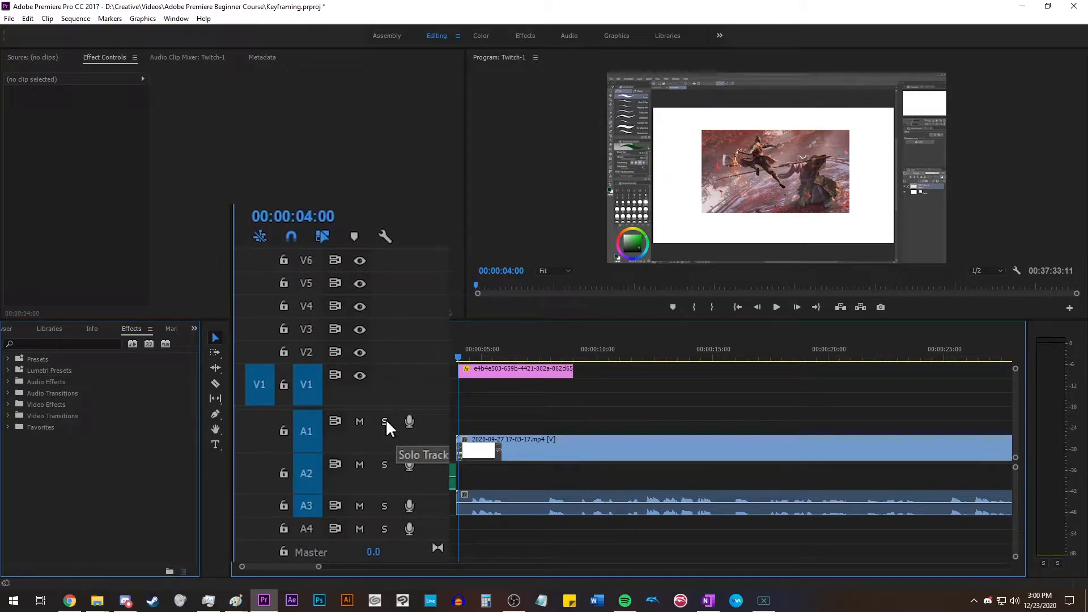
Solo audio track A1 for playback from the sequence start, and mute the Audio 2 track
click(385, 422)
drag(491, 496, 406, 504)
drag(387, 345, 363, 346)
key(space)
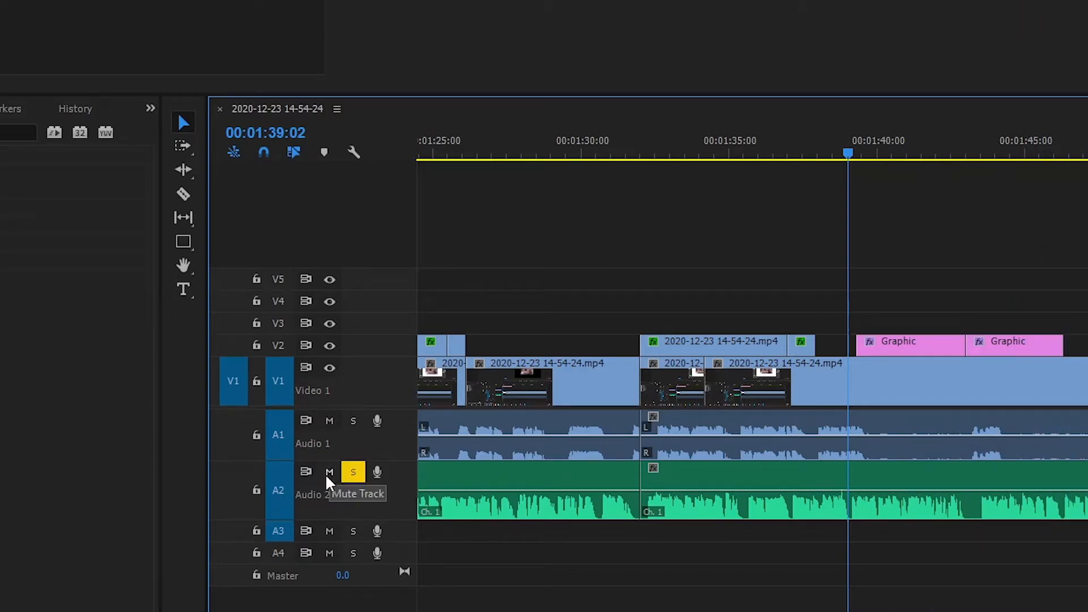
click(330, 473)
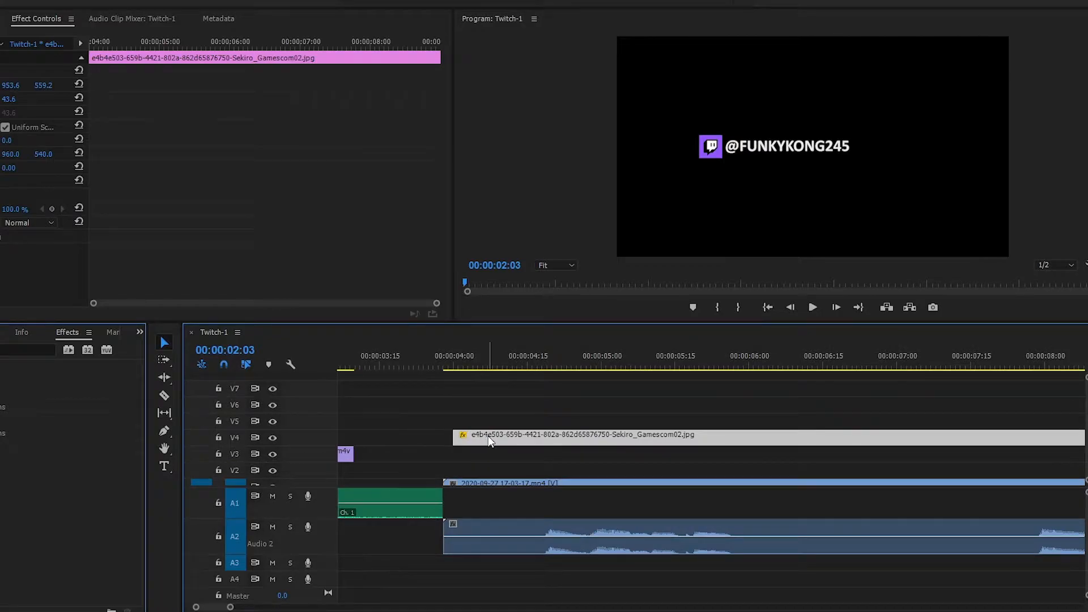
mouse_move(491, 442)
mouse_down()
mouse_move(445, 443)
mouse_move(504, 438)
mouse_move(465, 445)
mouse_move(473, 448)
mouse_up()
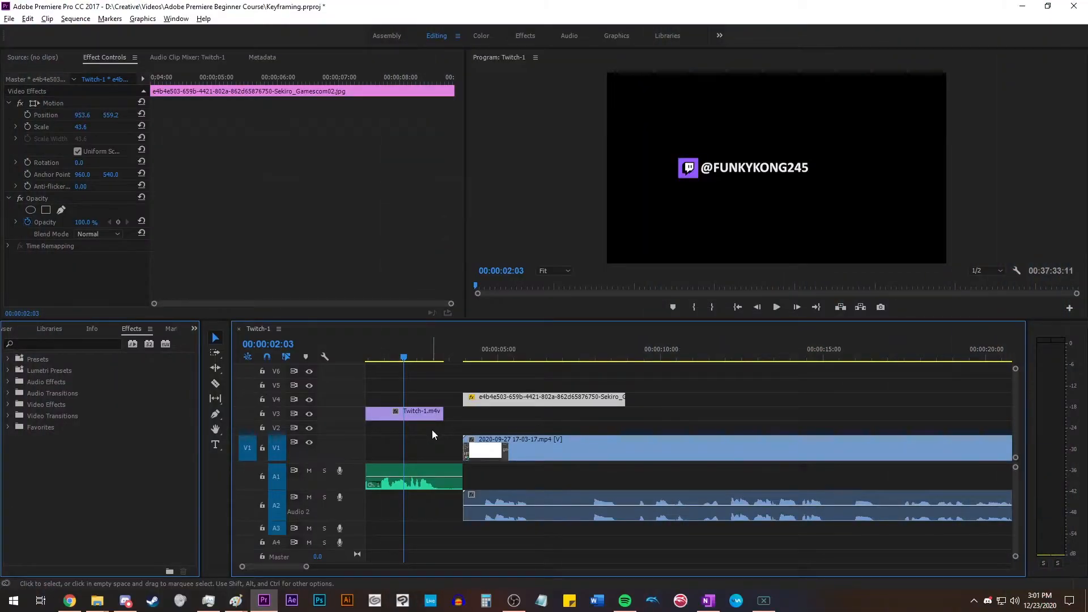
Scroll back and forth along the timeline to look over the clips
scroll(423, 431, down, 3)
scroll(424, 430, up, 4)
scroll(422, 430, down, 4)
scroll(421, 430, up, 3)
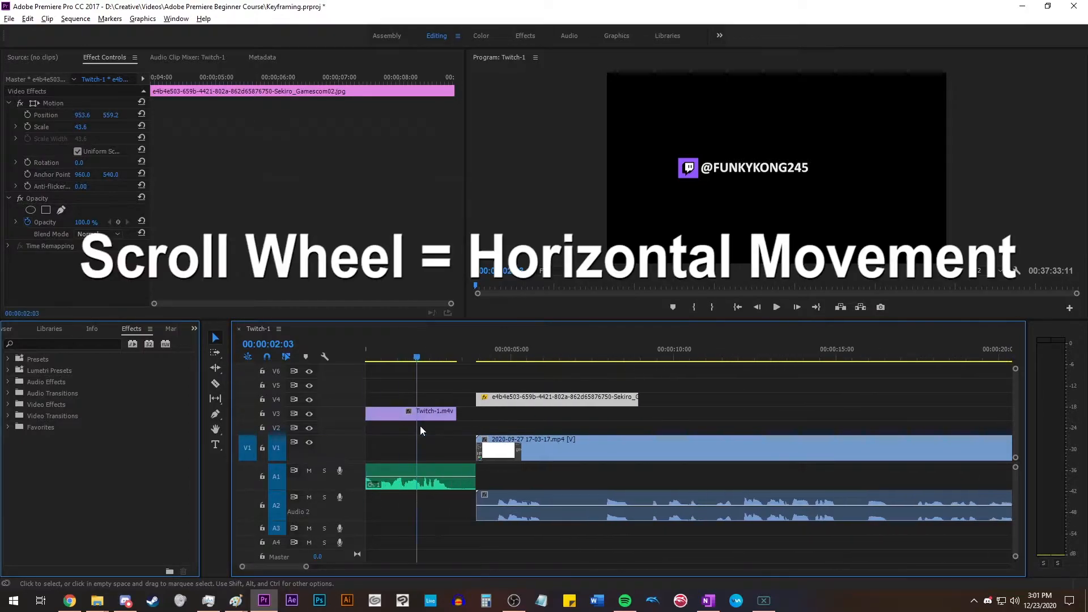
scroll(420, 426, up, 1)
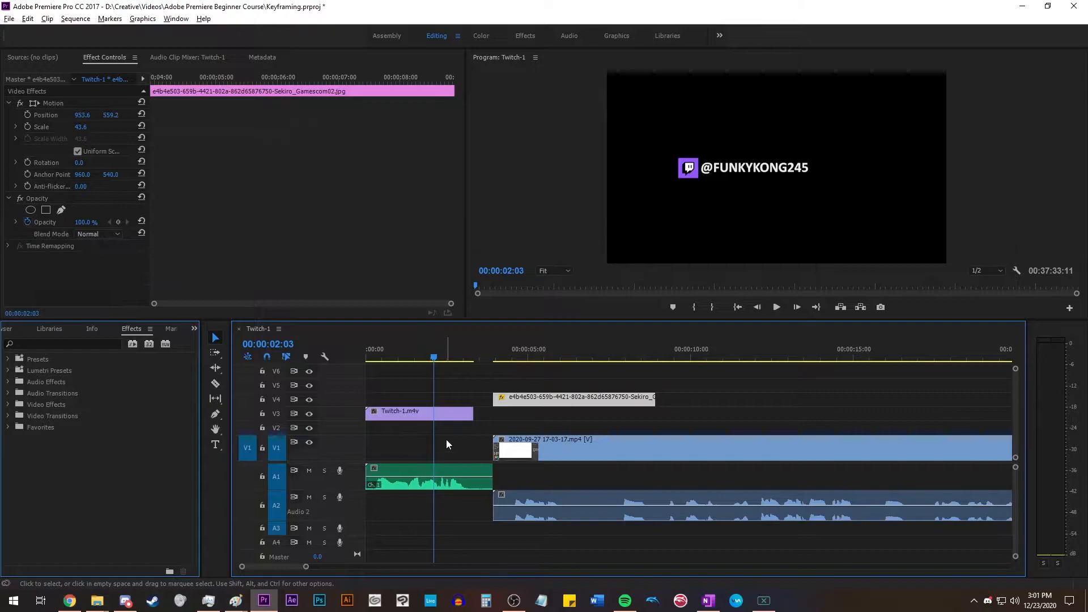
scroll(447, 441, down, 8)
scroll(370, 448, up, 8)
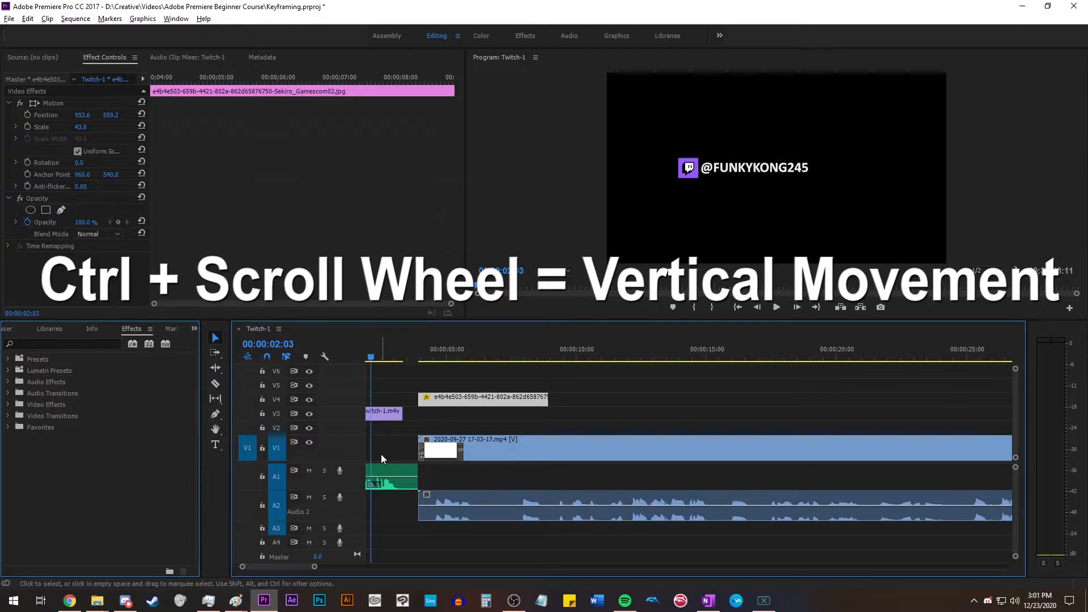
Scroll the timeline's track area up and down to look over the tracks
scroll(387, 446, up, 2)
scroll(387, 447, down, 2)
scroll(387, 445, up, 2)
scroll(387, 446, down, 2)
scroll(399, 515, down, 2)
scroll(399, 514, up, 2)
scroll(399, 515, down, 2)
scroll(399, 515, up, 2)
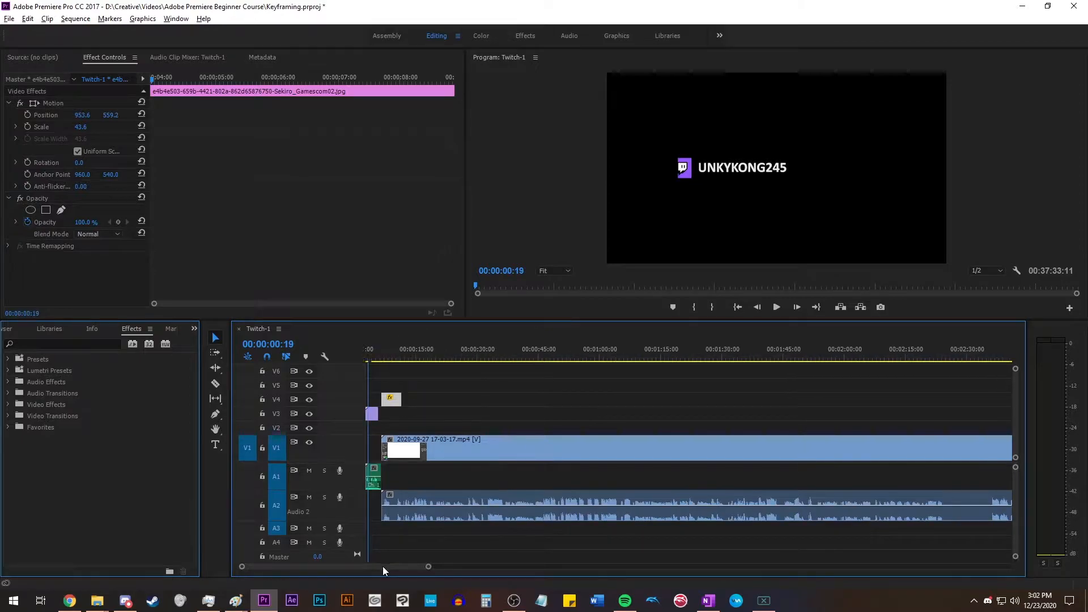
Zoom the timeline in on the opening clips and look over the stacked video tracks
drag(382, 566, 375, 543)
scroll(359, 449, up, 3)
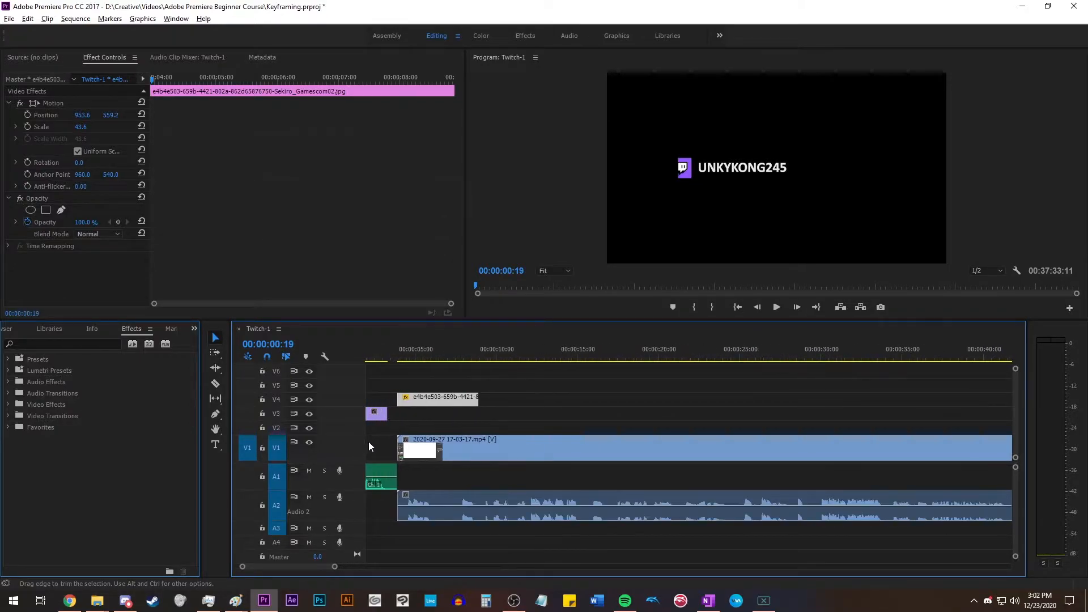
scroll(368, 441, up, 1)
drag(1015, 386, 1015, 427)
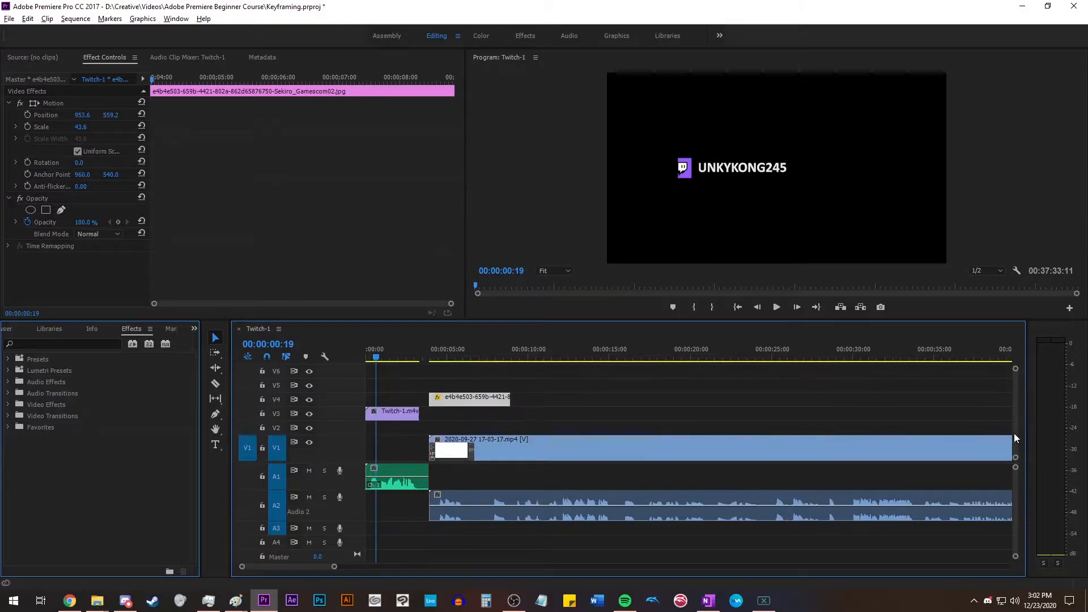
click(397, 391)
scroll(371, 391, up, 2)
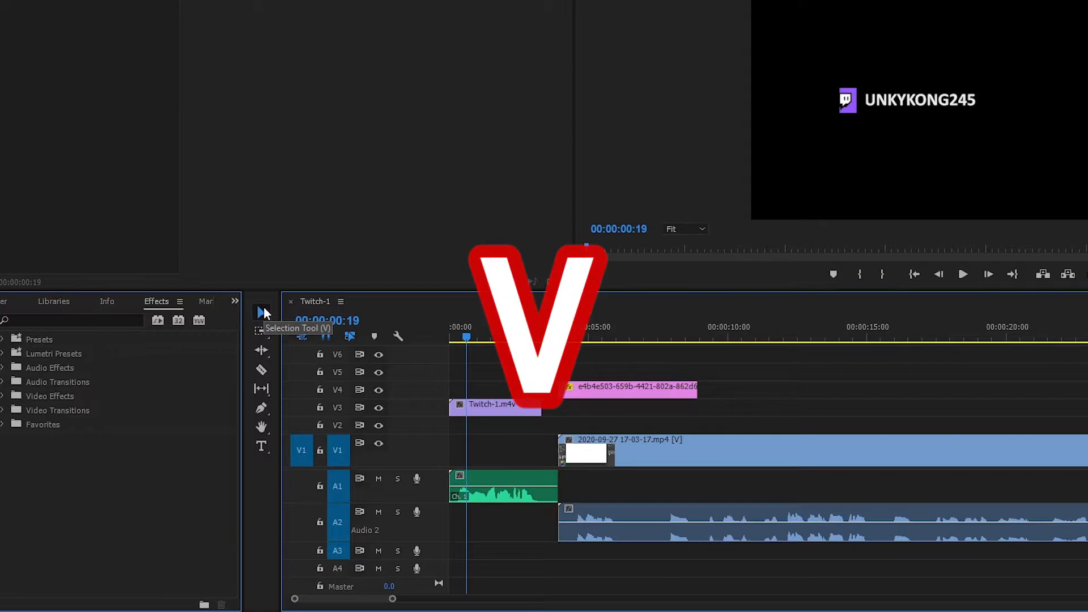
Try the Razor and Ripple Edit tools in turn, returning to the Selection tool each time
click(261, 373)
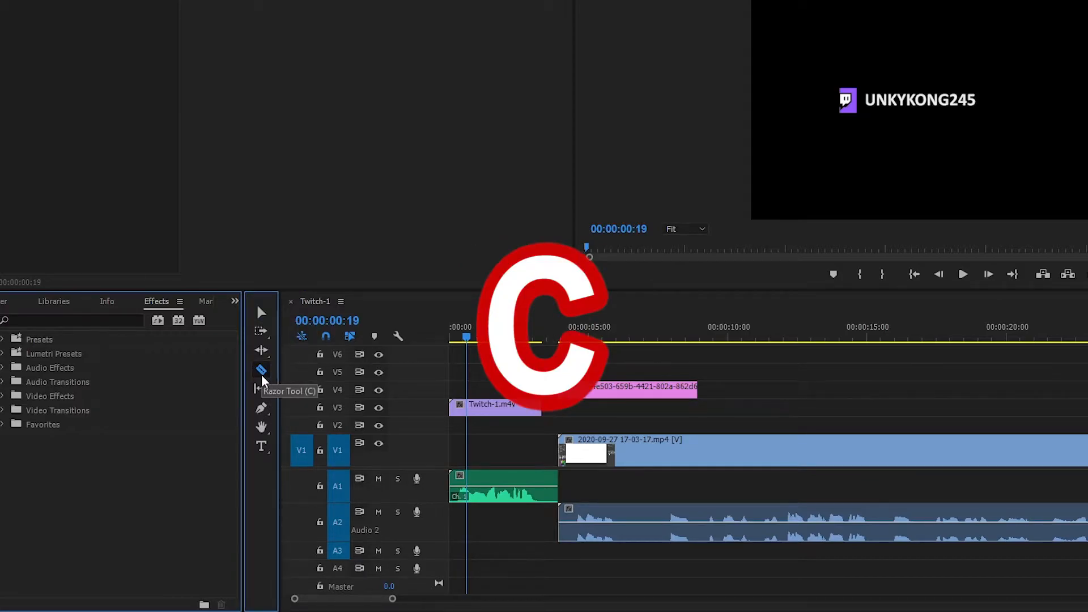
key(v)
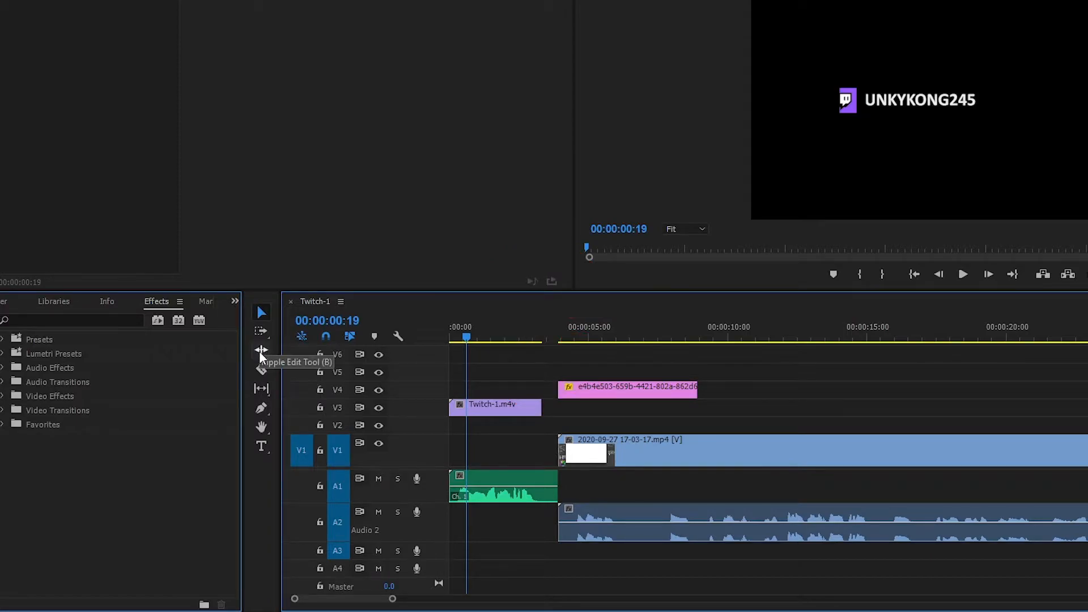
click(260, 352)
key(v)
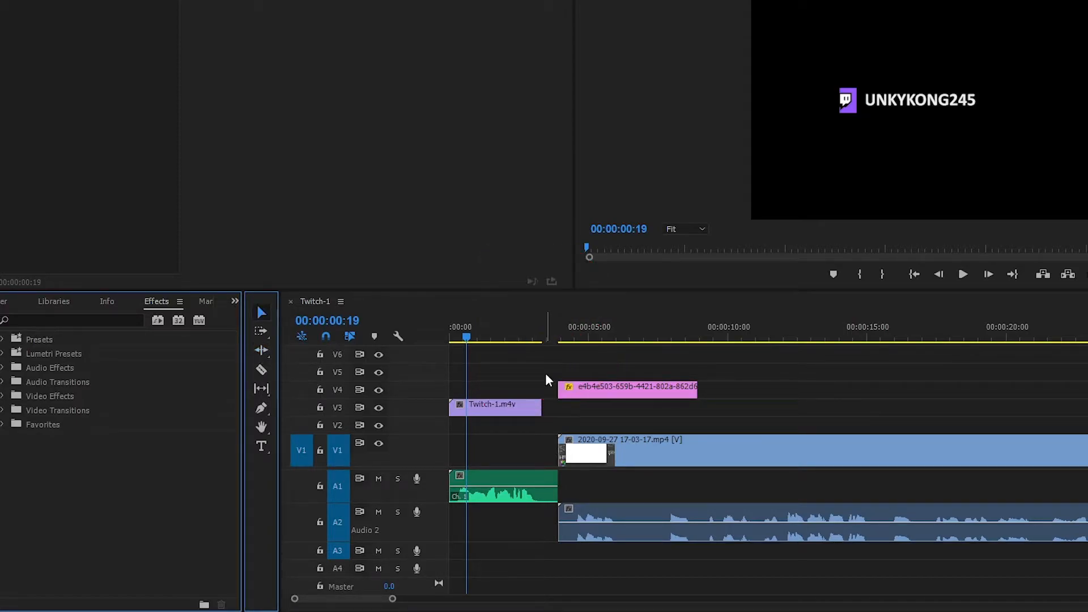
Slide the Sekiro image clip back and forth on V4, and move Twitch-1.m4v to V2 and back to V3
drag(579, 387, 637, 396)
drag(638, 396, 601, 397)
drag(601, 397, 624, 395)
drag(624, 395, 599, 393)
drag(599, 393, 600, 393)
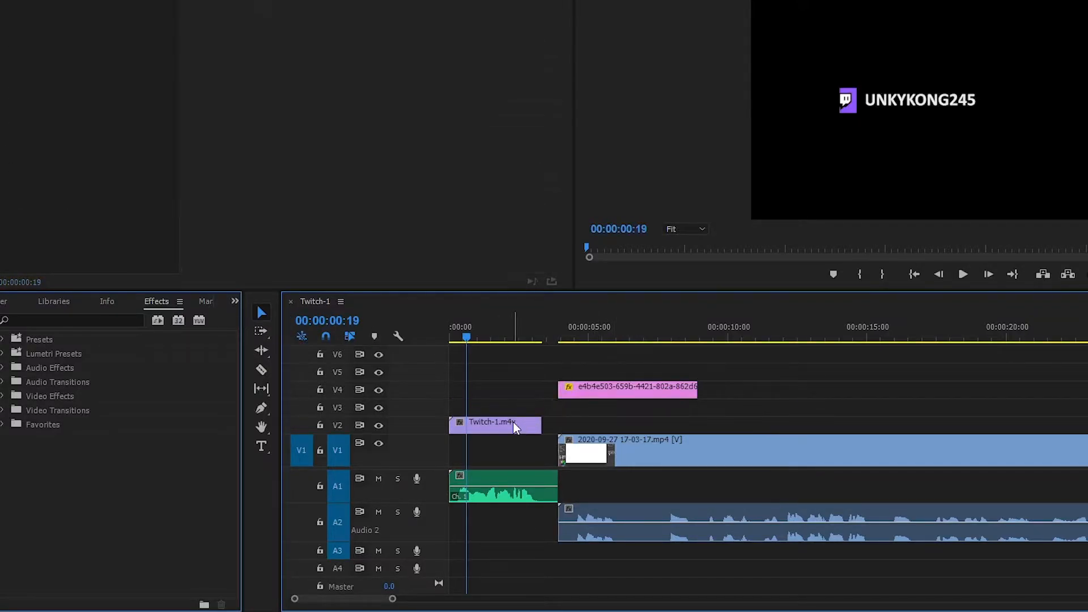
drag(516, 428, 516, 412)
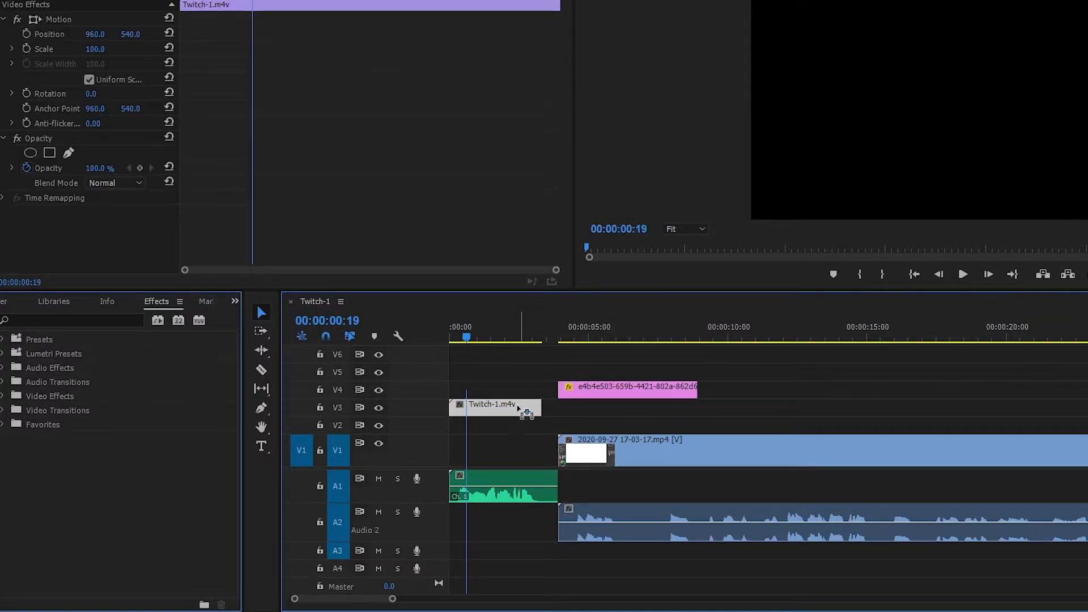
Try splitting the Sekiro image clip just before 00:00:05:00 and deleting its second part, and undo both edits
click(582, 390)
key(v)
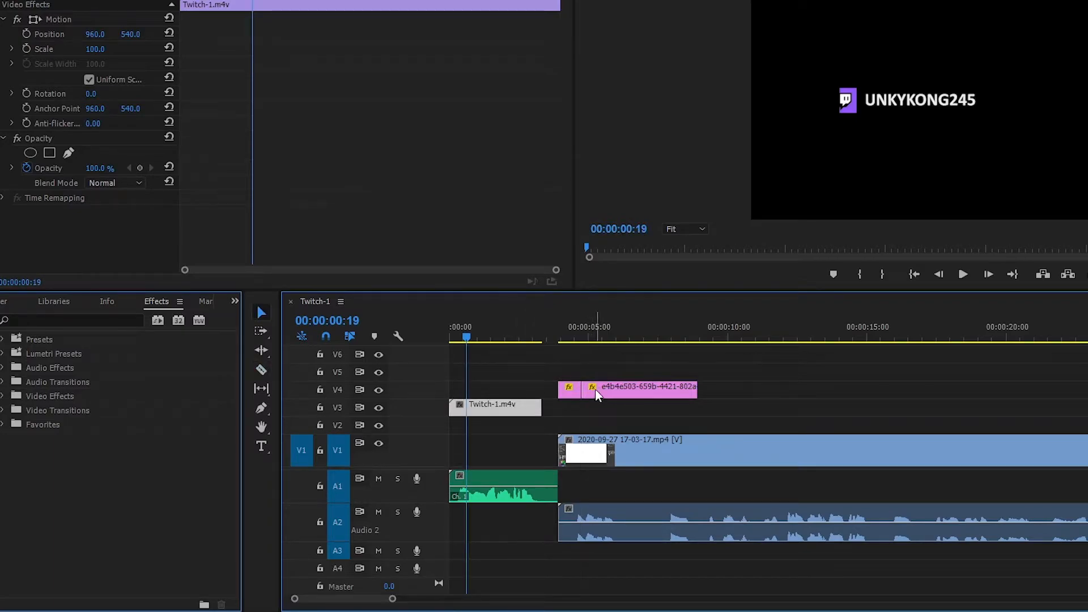
drag(592, 390, 666, 392)
key(Delete)
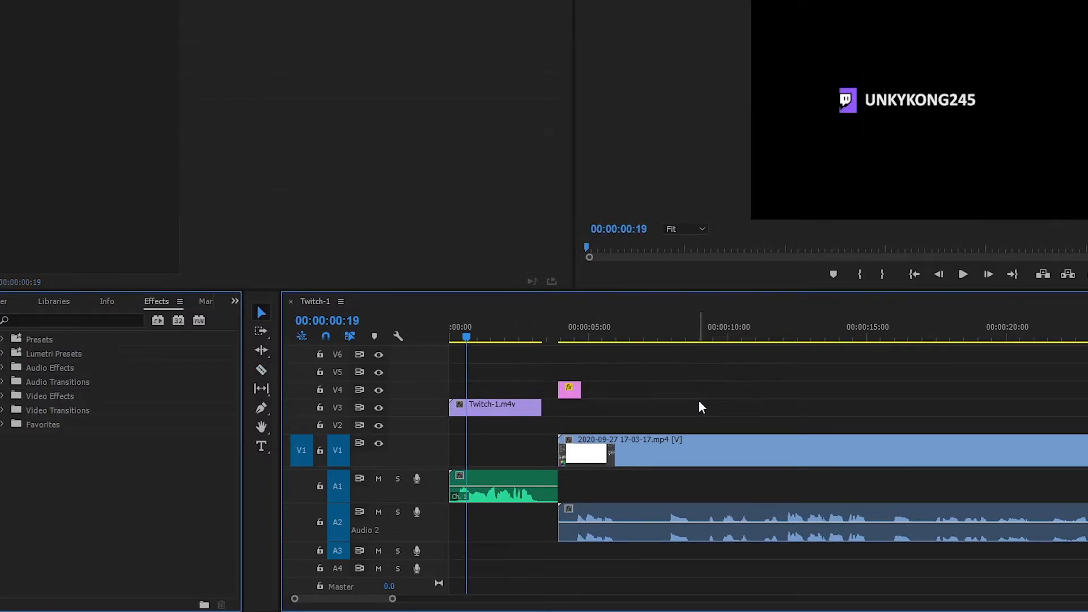
key(ctrl+z)
key(ctrl+z)
key(ctrl+z)
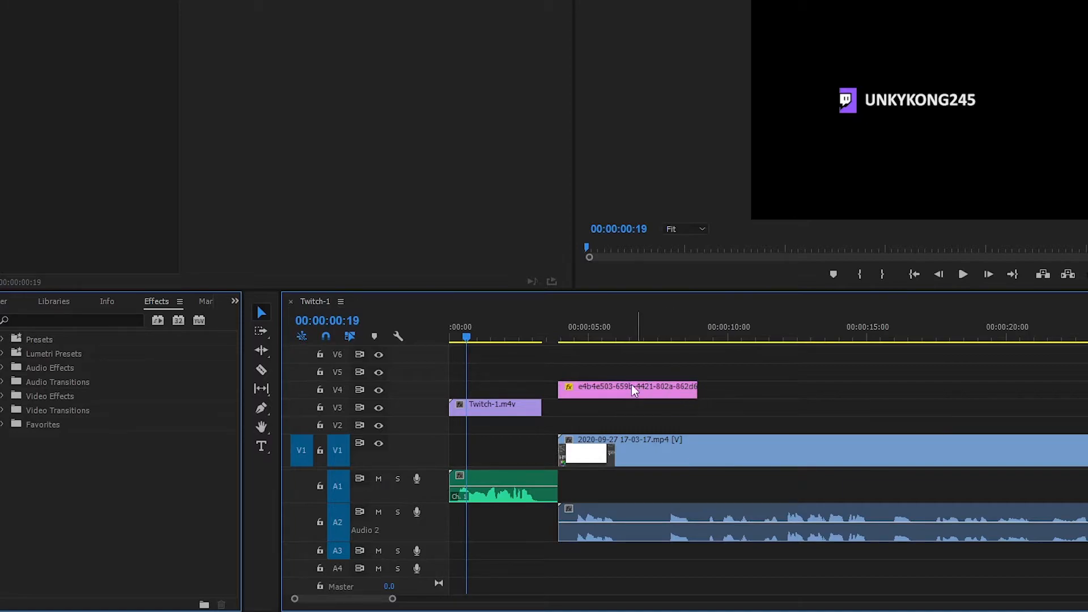
Try splitting the Sekiro image clip just after 00:00:05:00 and moving its second part up to V5, and undo both edits
click(599, 390)
key(v)
drag(628, 392, 549, 374)
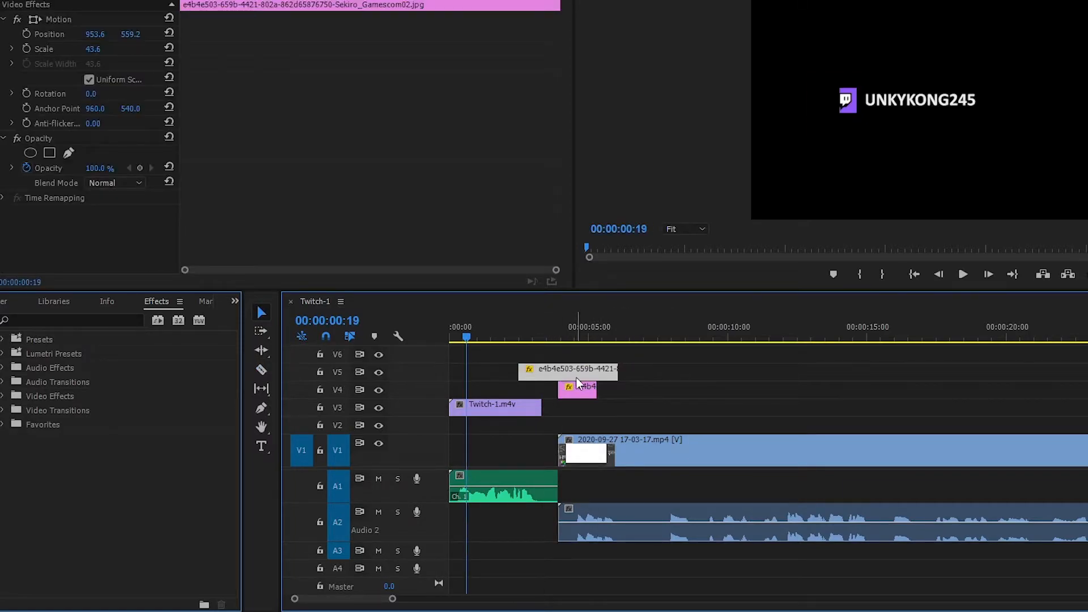
key(ctrl+z)
key(ctrl+z)
key(b)
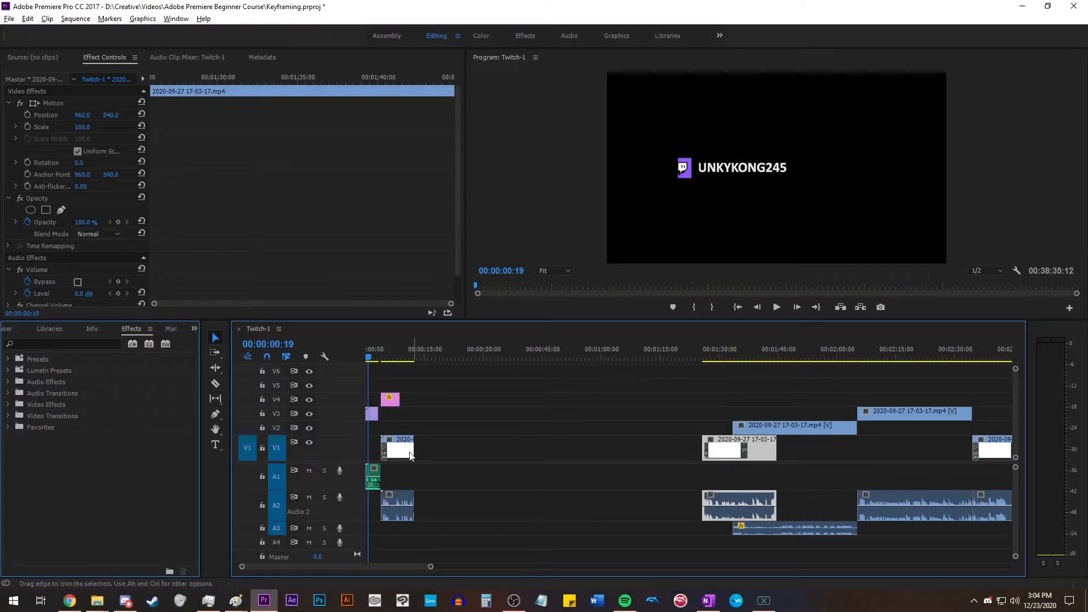
drag(411, 449, 698, 452)
key(=)
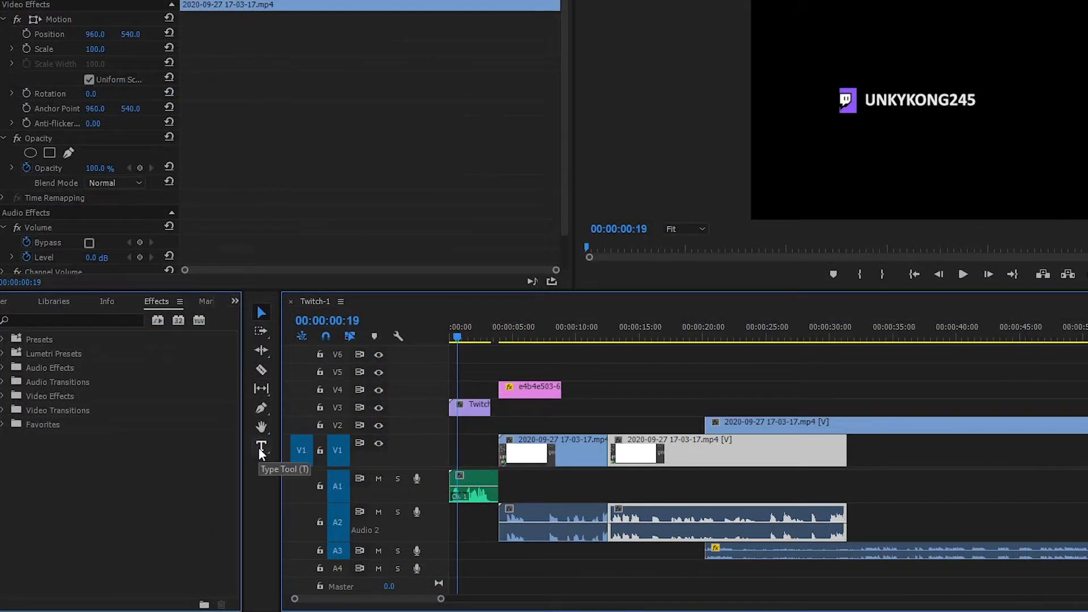
Activate the Type tool and start a text entry below the Twitch logo in the program preview
click(261, 449)
click(802, 186)
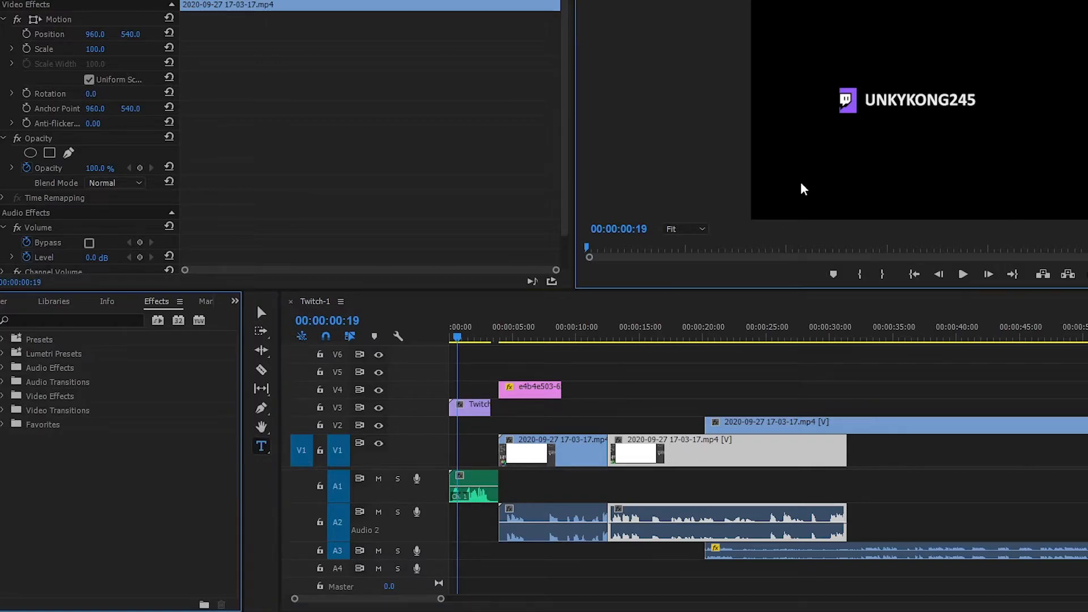
text(t)
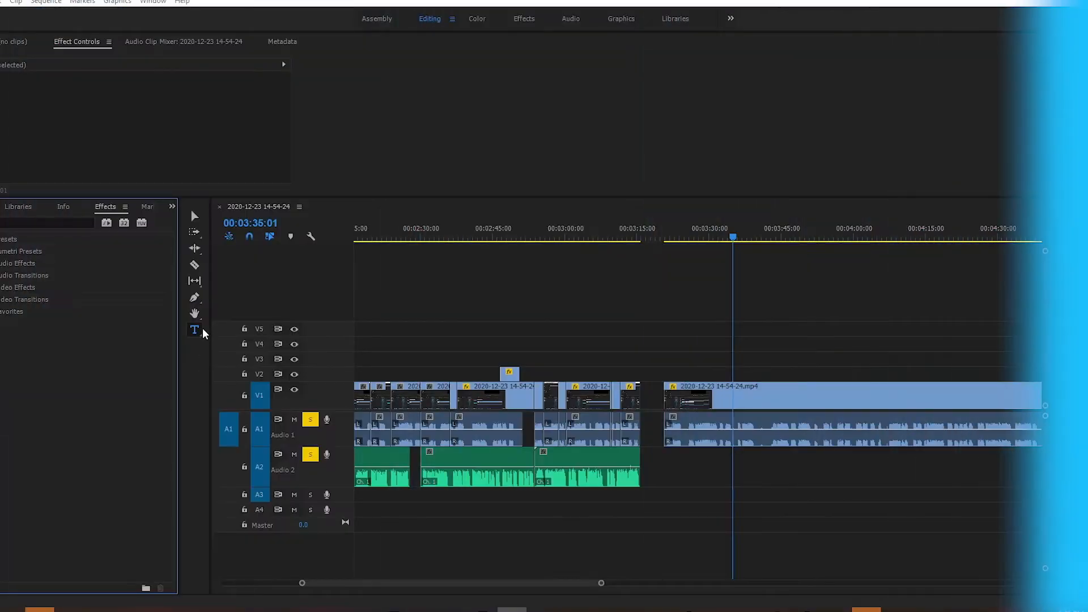
Shift the clips from about 00:03:00 onward to a later time using the Track Select Forward tool
drag(763, 335, 394, 363)
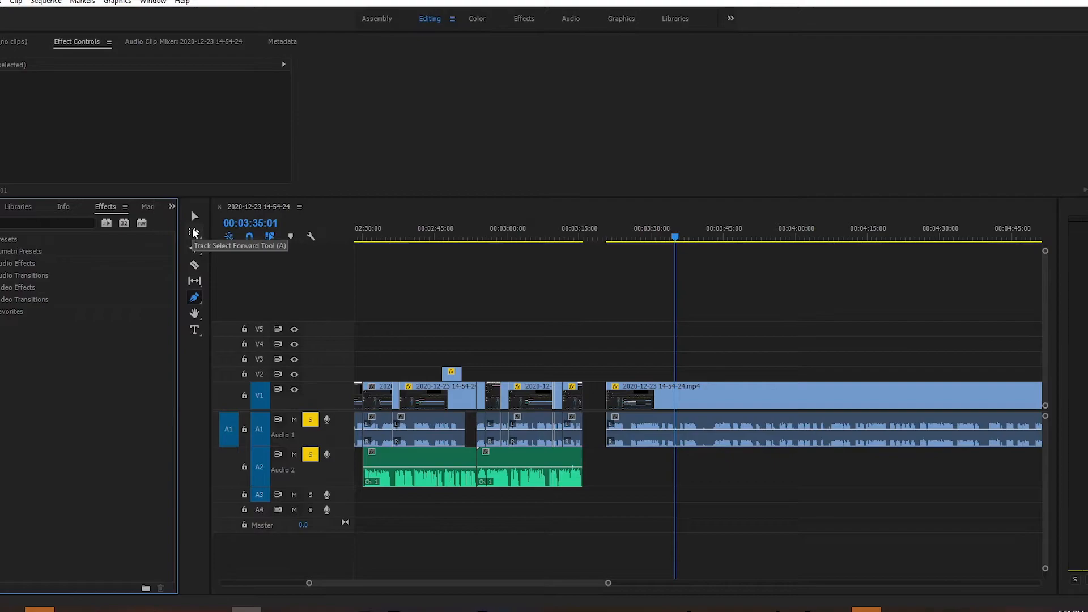
click(193, 229)
drag(502, 396, 646, 402)
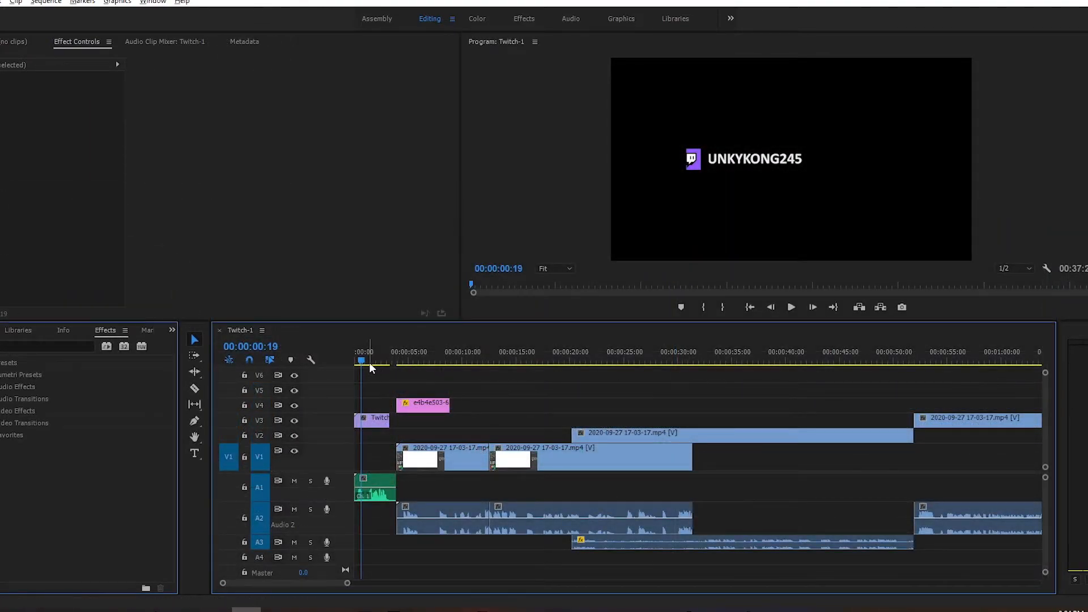
Scrub the Twitch-1 playhead to 00:00:02:09, jump to the sequence's start and end, and return to the start
mouse_move(360, 360)
mouse_down()
mouse_move(394, 362)
mouse_move(380, 360)
mouse_up()
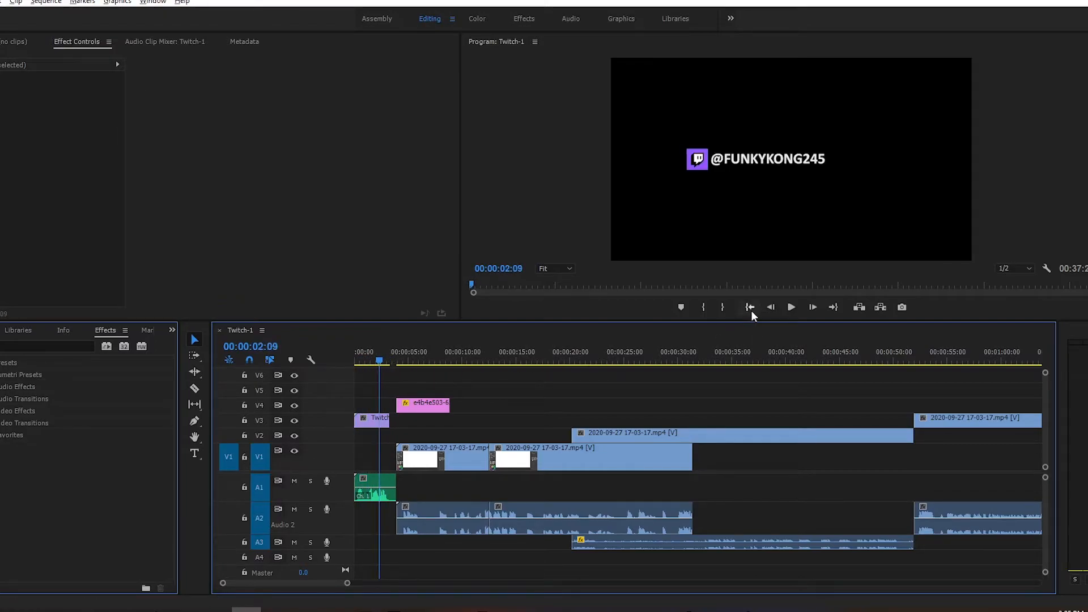
click(750, 307)
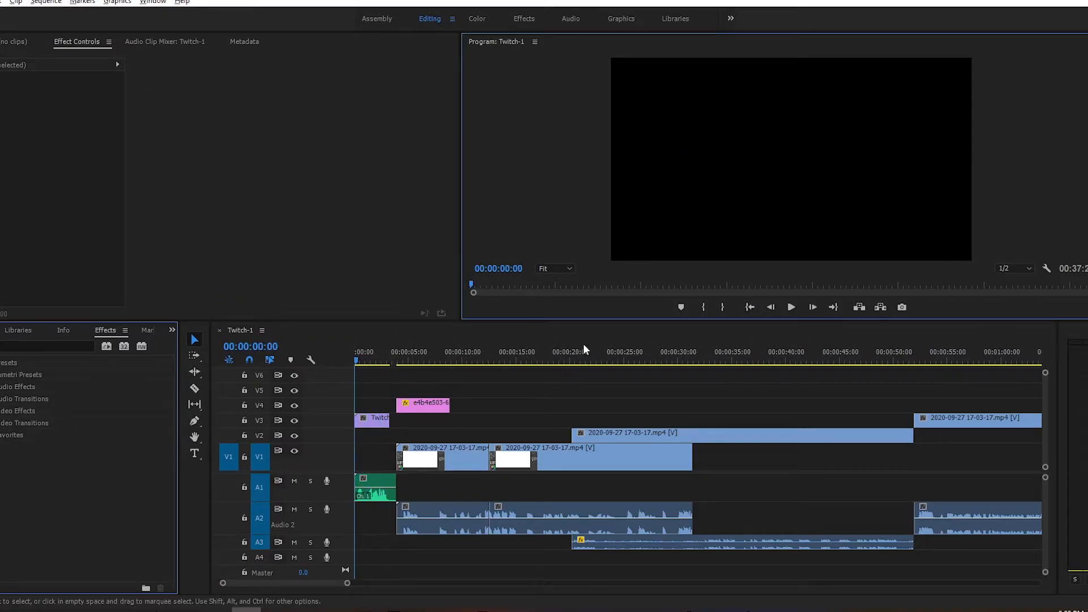
click(832, 307)
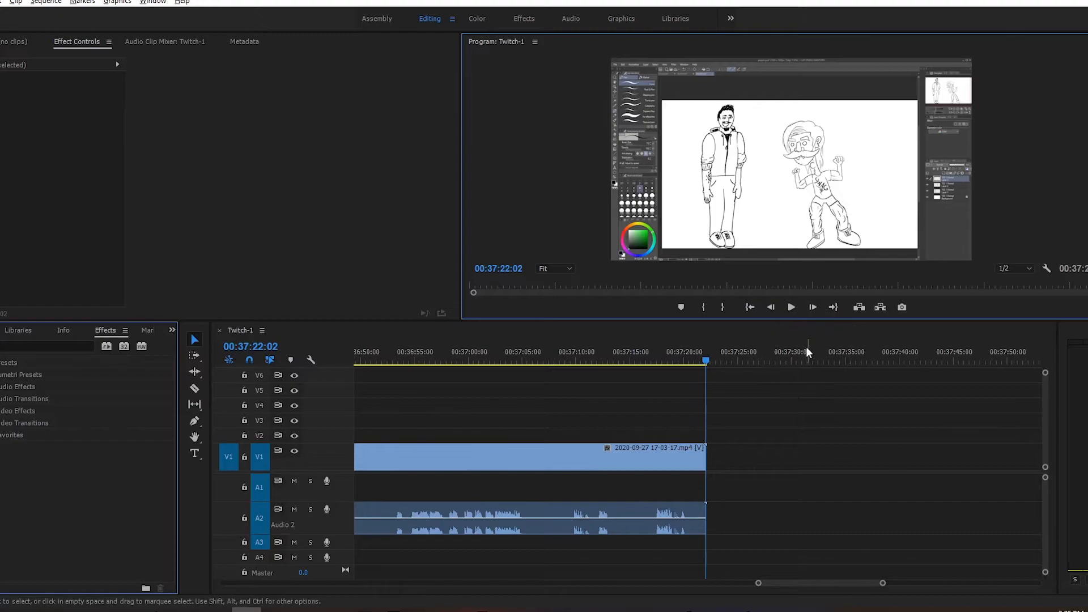
click(751, 307)
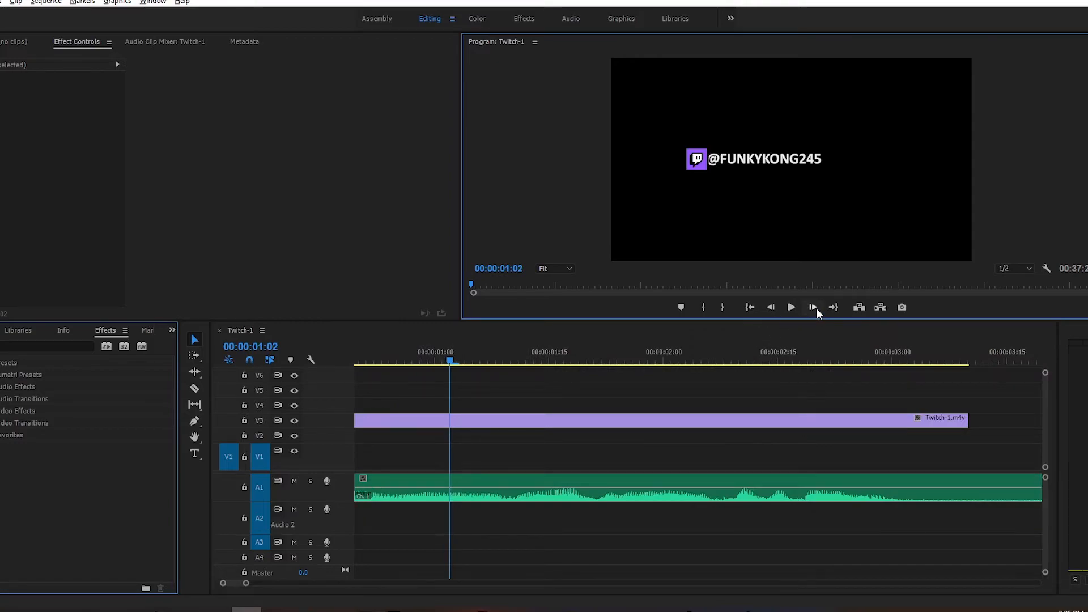
Step the playhead forward frame by frame to 00:00:01:17 and bring up the Export Frame settings, dismissing them without exporting
click(814, 307)
click(814, 306)
click(814, 307)
click(814, 306)
click(814, 307)
click(814, 307)
click(814, 306)
click(814, 307)
click(814, 307)
click(814, 307)
click(814, 306)
click(814, 306)
click(814, 307)
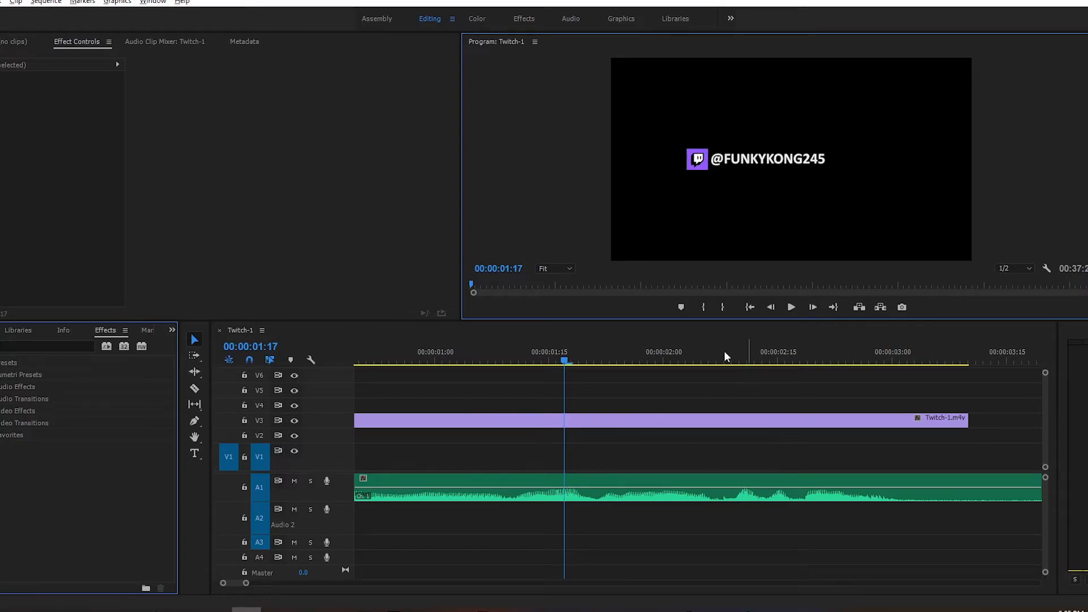
click(903, 309)
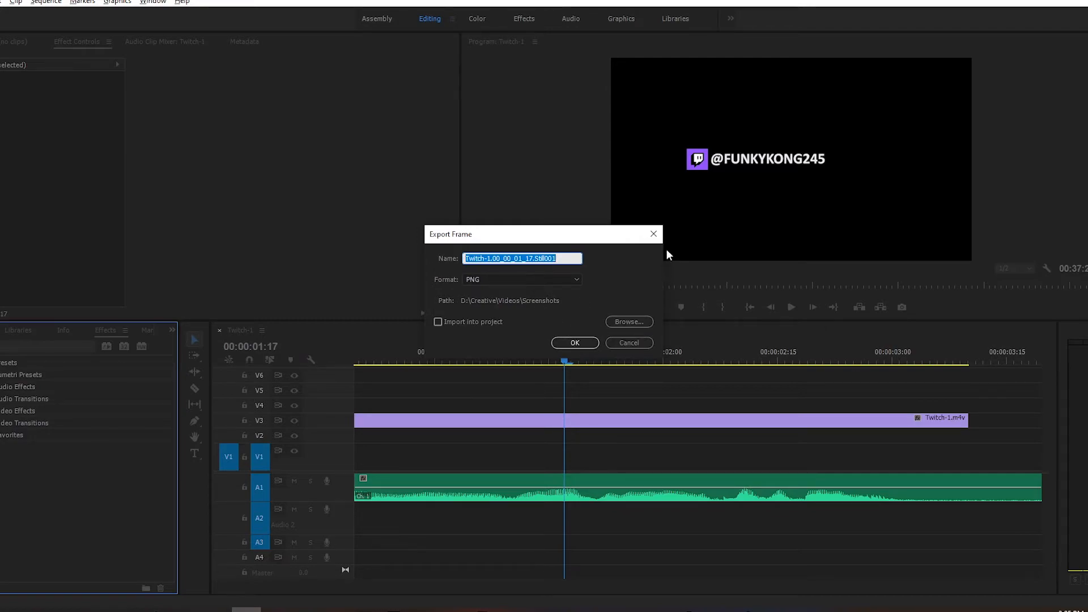
click(654, 234)
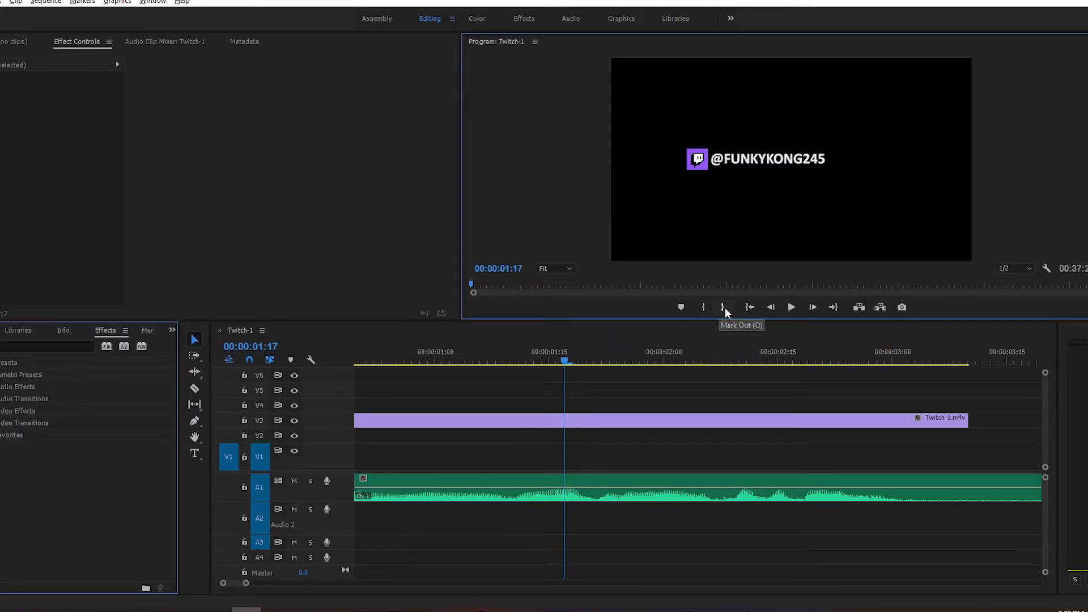
Try marking a sequence range with In at 00:00:01:17 and Out at 00:00:11:21, and return the playhead to its start
click(706, 307)
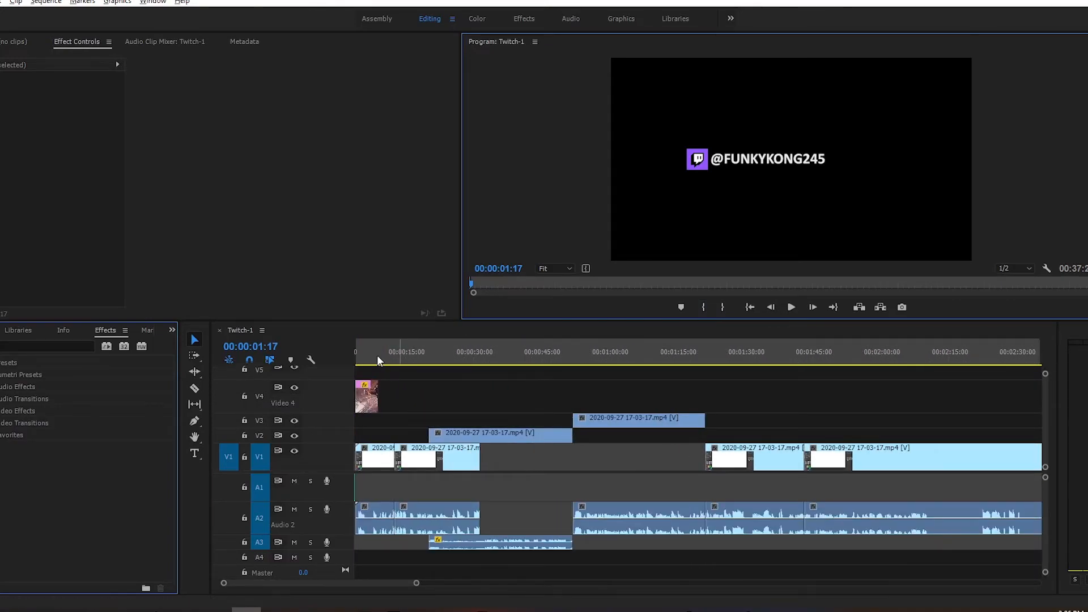
scroll(392, 386, left, 1)
click(411, 361)
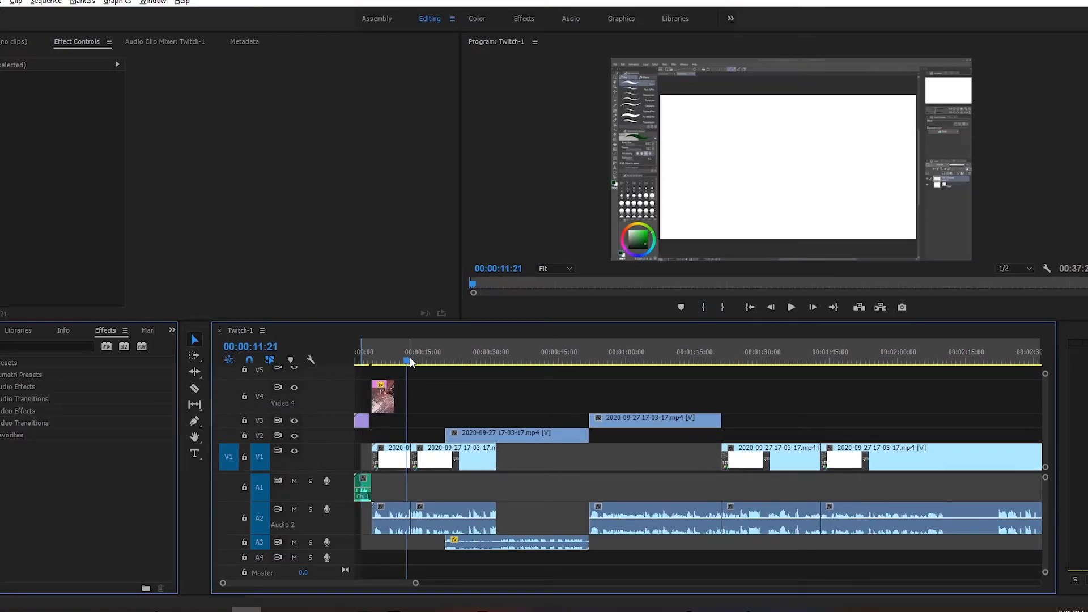
click(723, 307)
scroll(391, 390, up, 2)
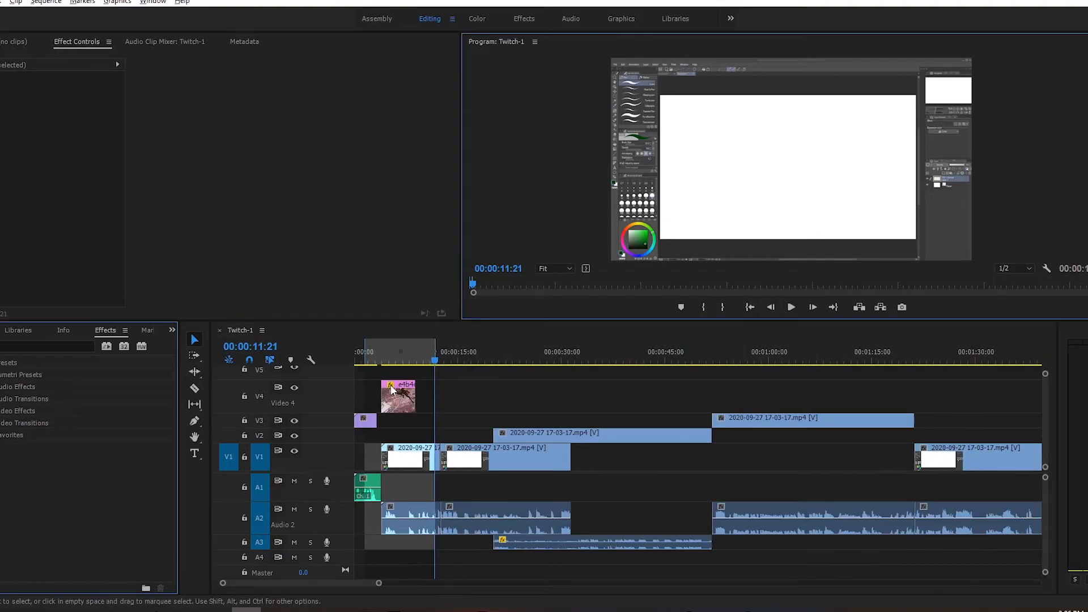
click(367, 359)
drag(367, 361, 364, 360)
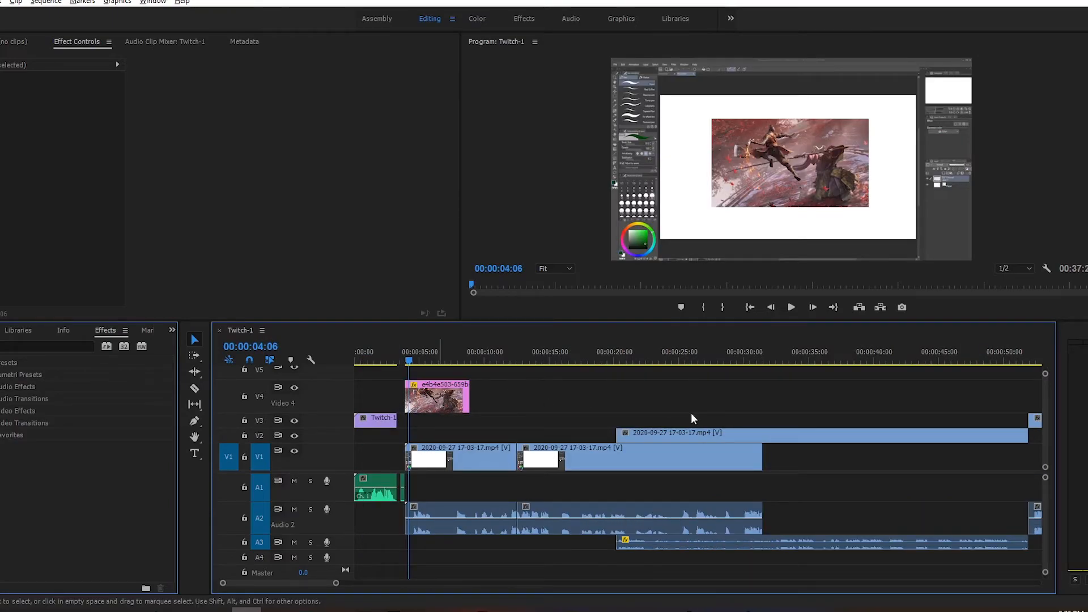
Add timeline markers at 00:00:04:06 and 00:00:04:26, and close the second marker's settings without changing them
click(680, 307)
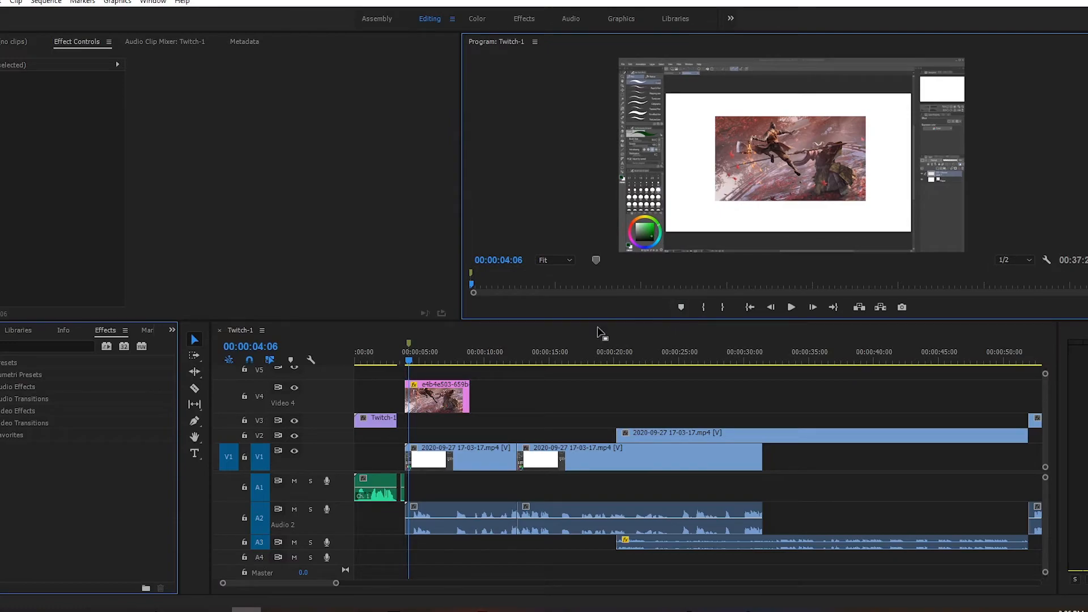
mouse_move(417, 357)
mouse_down()
mouse_move(404, 356)
mouse_move(417, 343)
mouse_up()
click(683, 308)
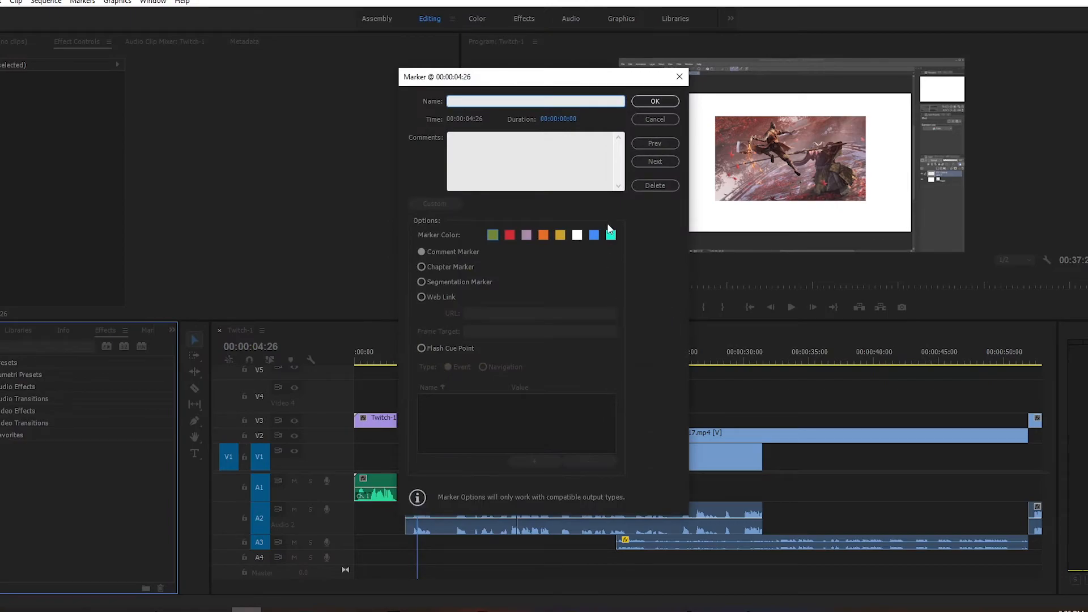
click(679, 77)
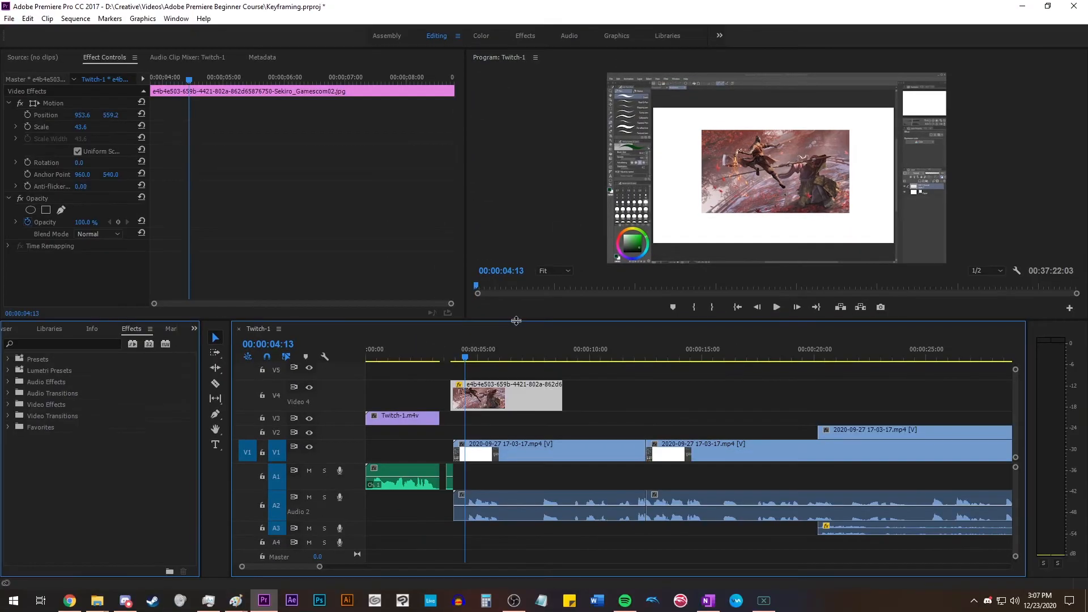
Enlarge the timeline panel upward, undock the Program monitor and redock it beside Effect Controls, and lower the timeline's upper edge again
drag(512, 319, 513, 219)
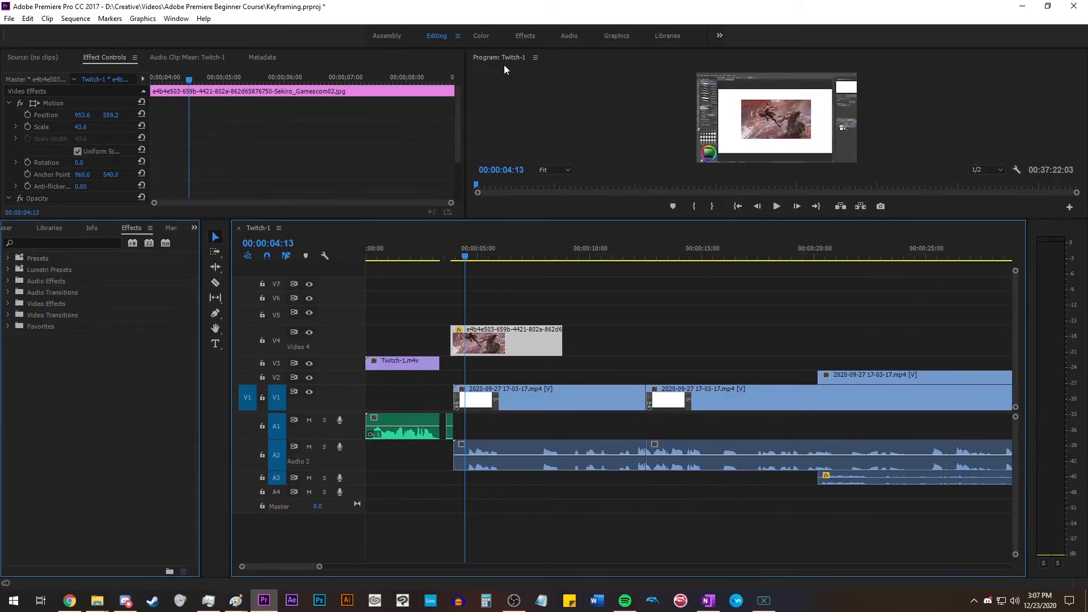
drag(501, 60, 513, 0)
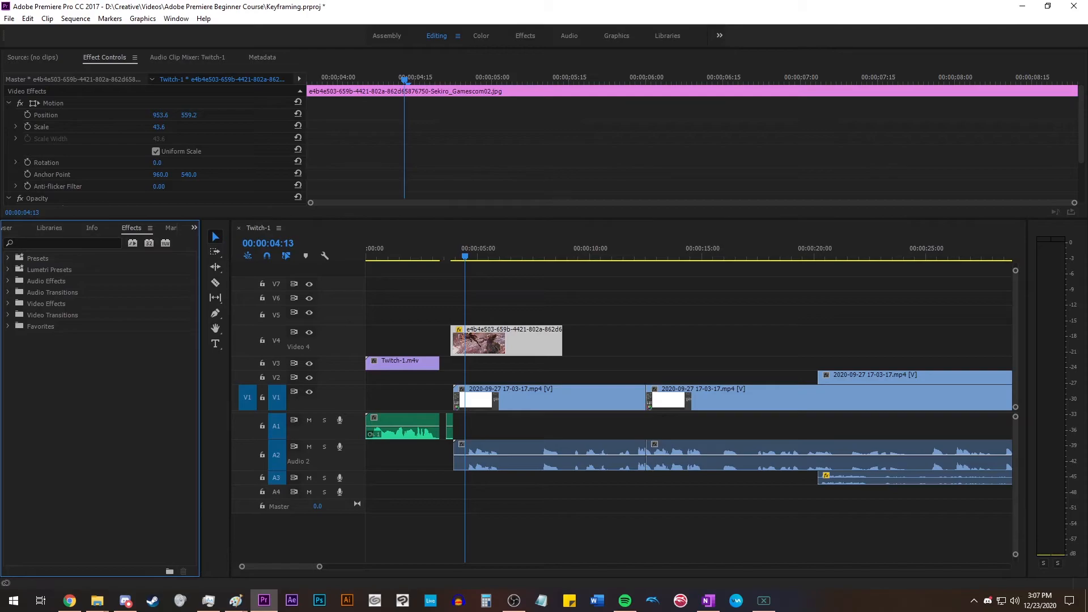
drag(512, 0, 1053, 130)
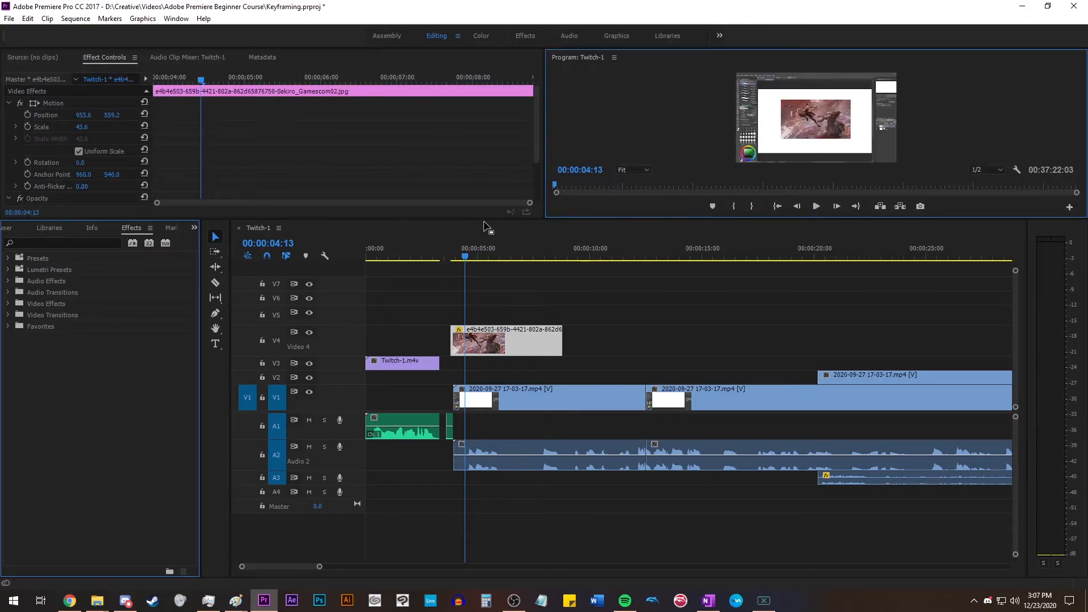
drag(489, 218, 483, 270)
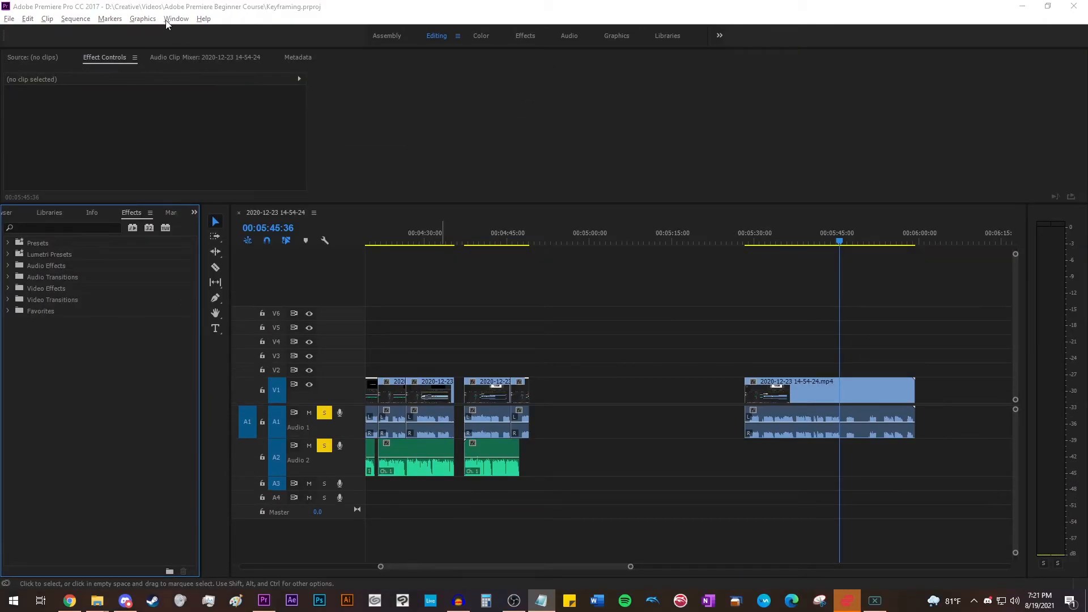
Bring up the list of workspace options for resetting or saving the panel layout
click(176, 19)
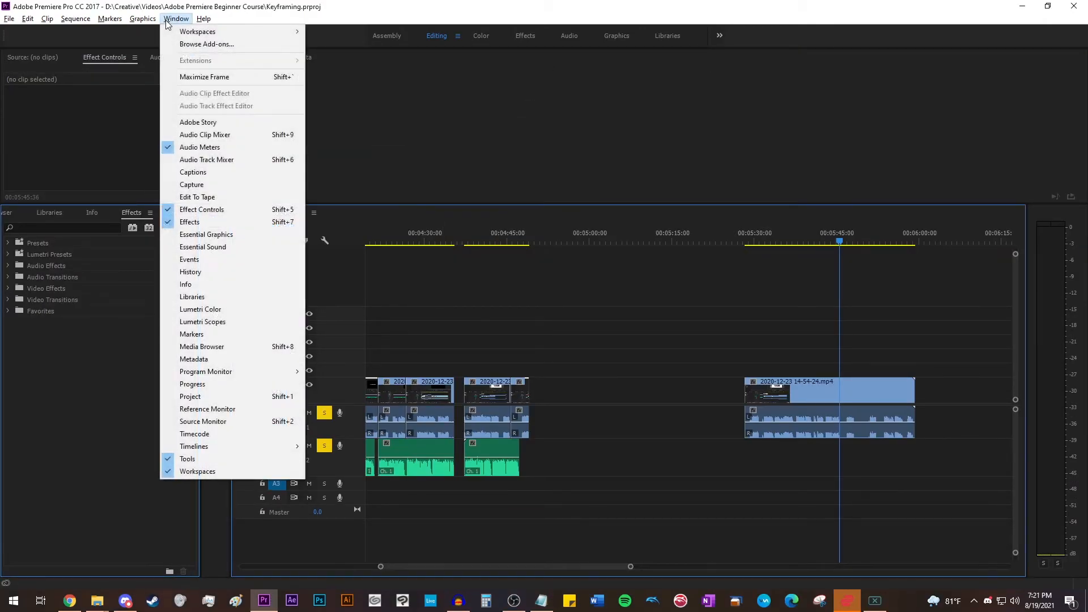
mouse_move(193, 29)
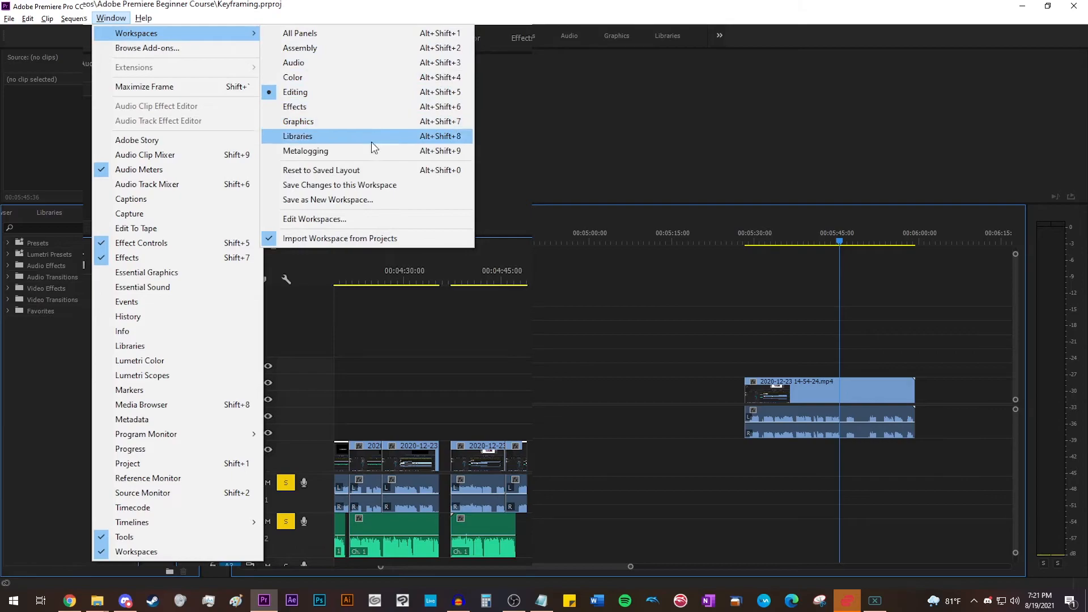